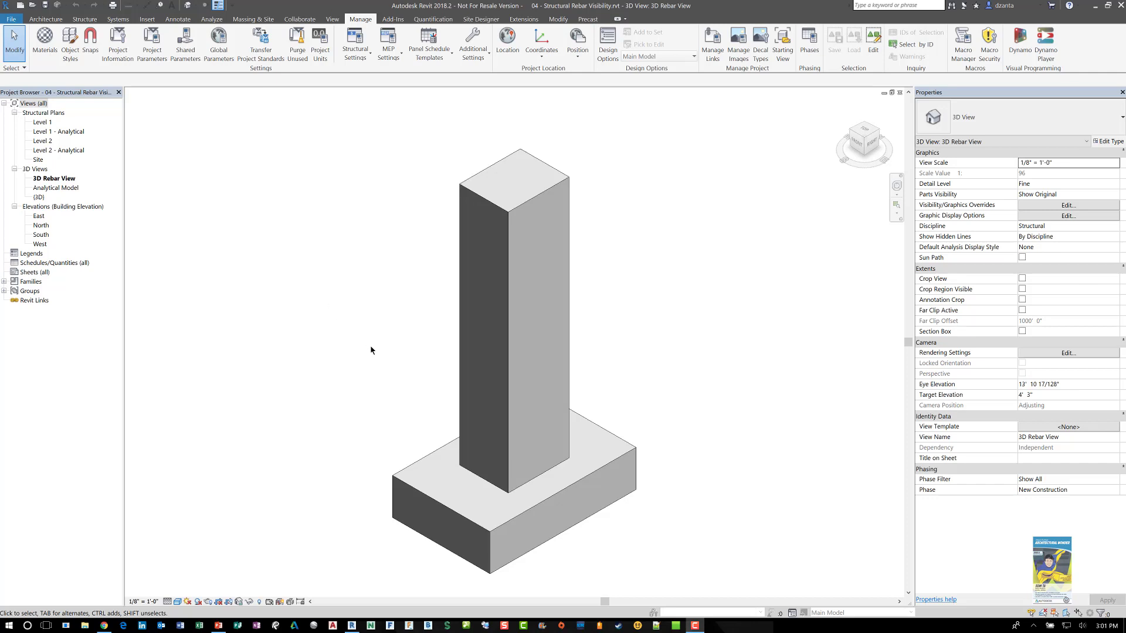
- Switch the 3D Rebar View to Wireframe and zoom in on the column and footing rebar
middle_click_drag(386, 312, 393, 276)
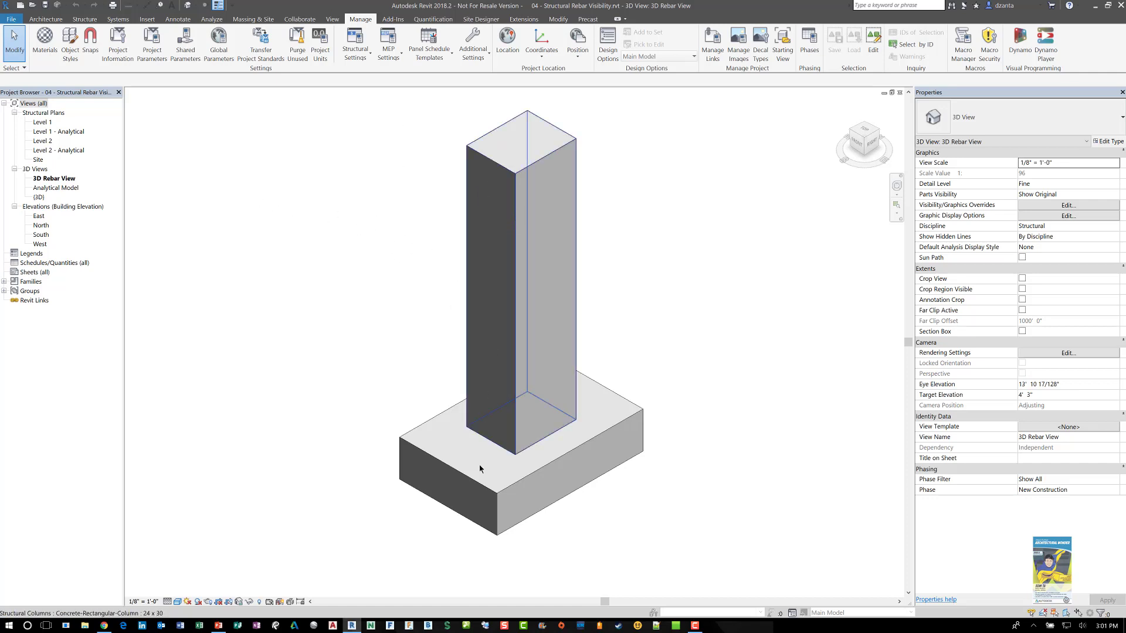
left_click(177, 601)
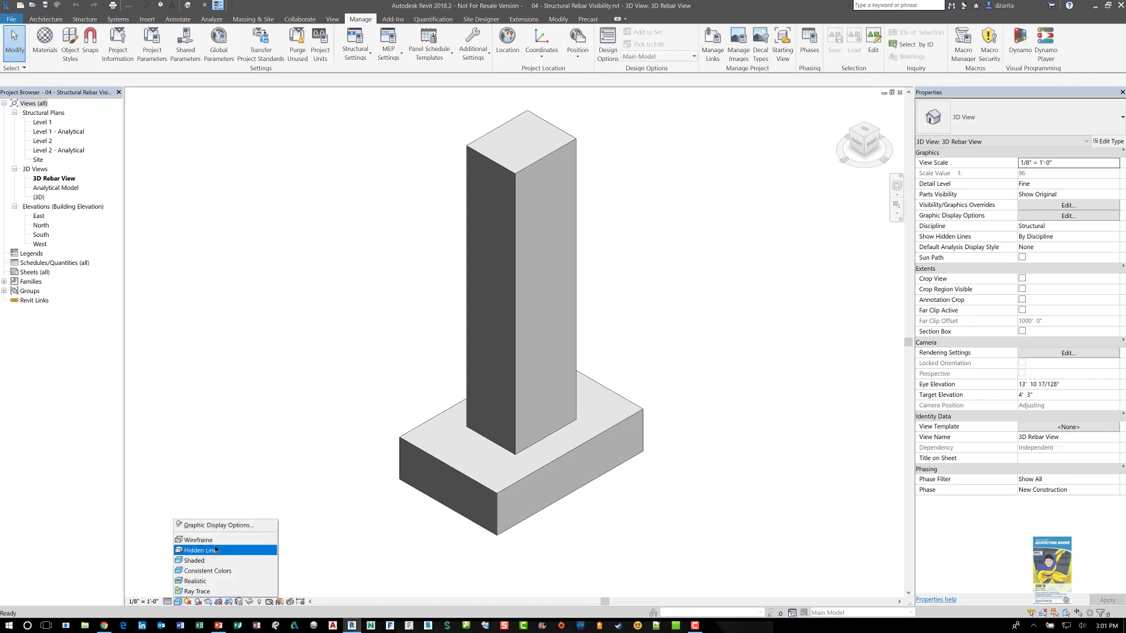
left_click(202, 541)
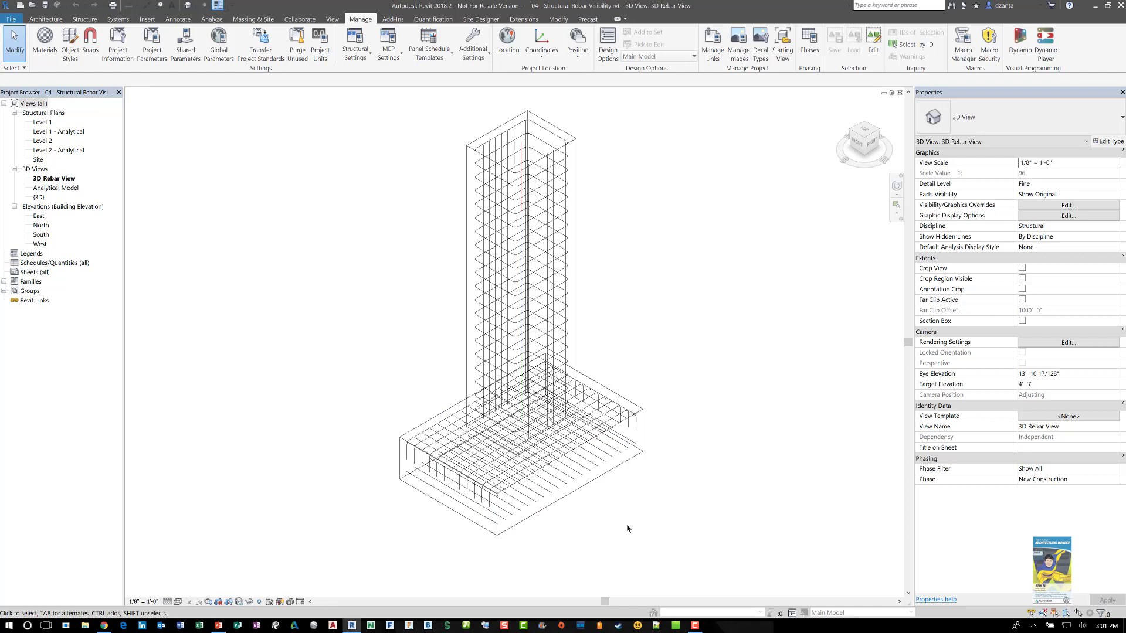
scroll(659, 445, "up", 1)
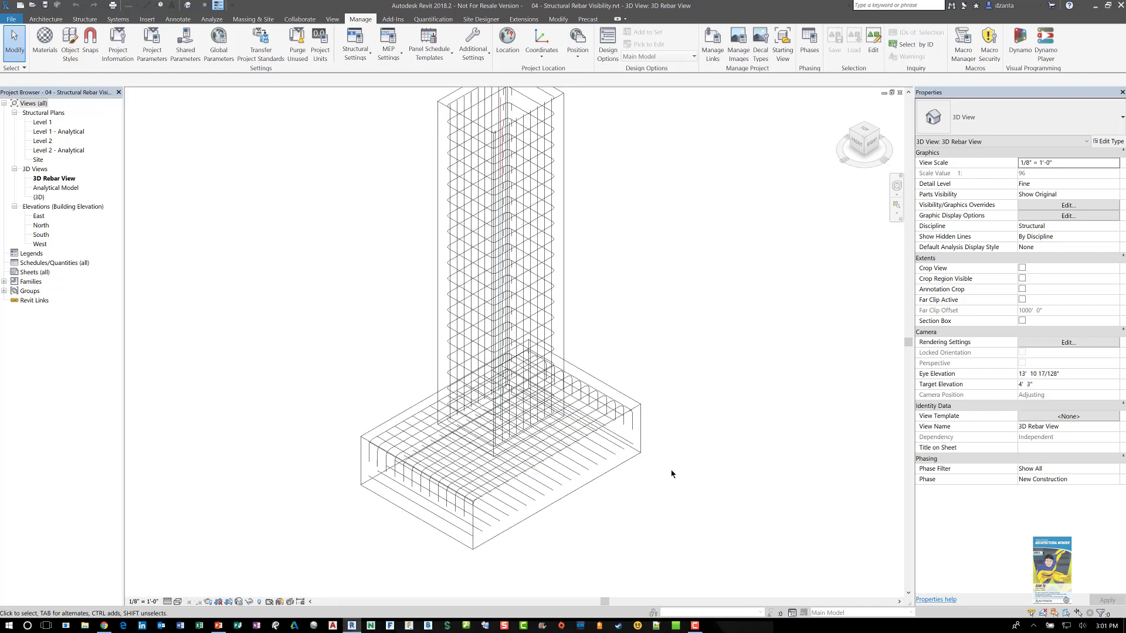
scroll(692, 484, "up", 3)
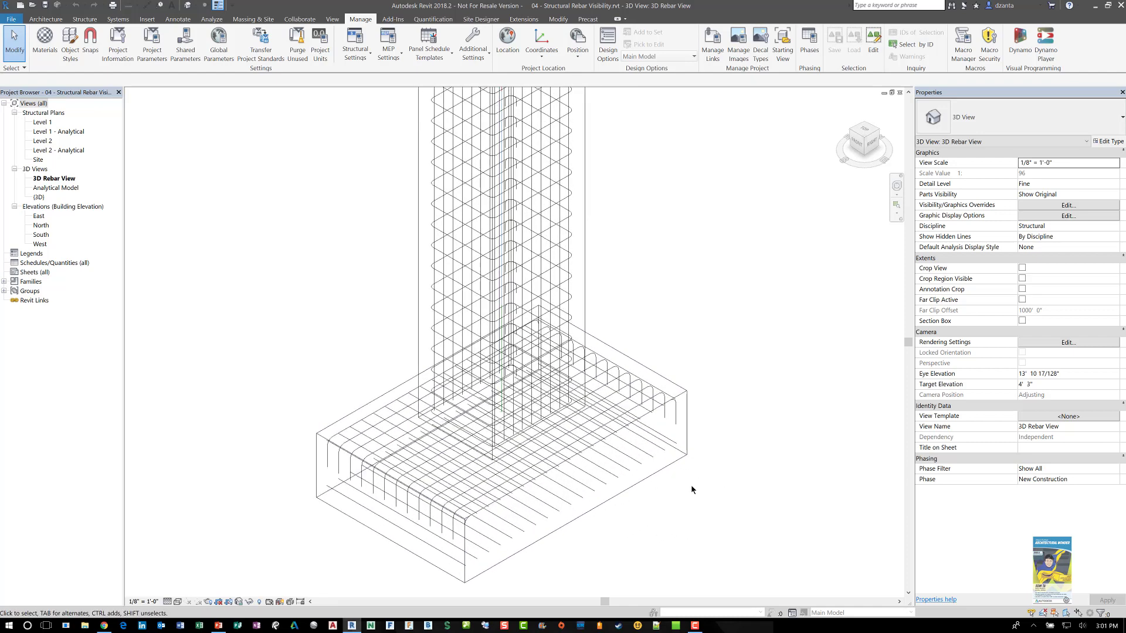
scroll(689, 453, "up", 3)
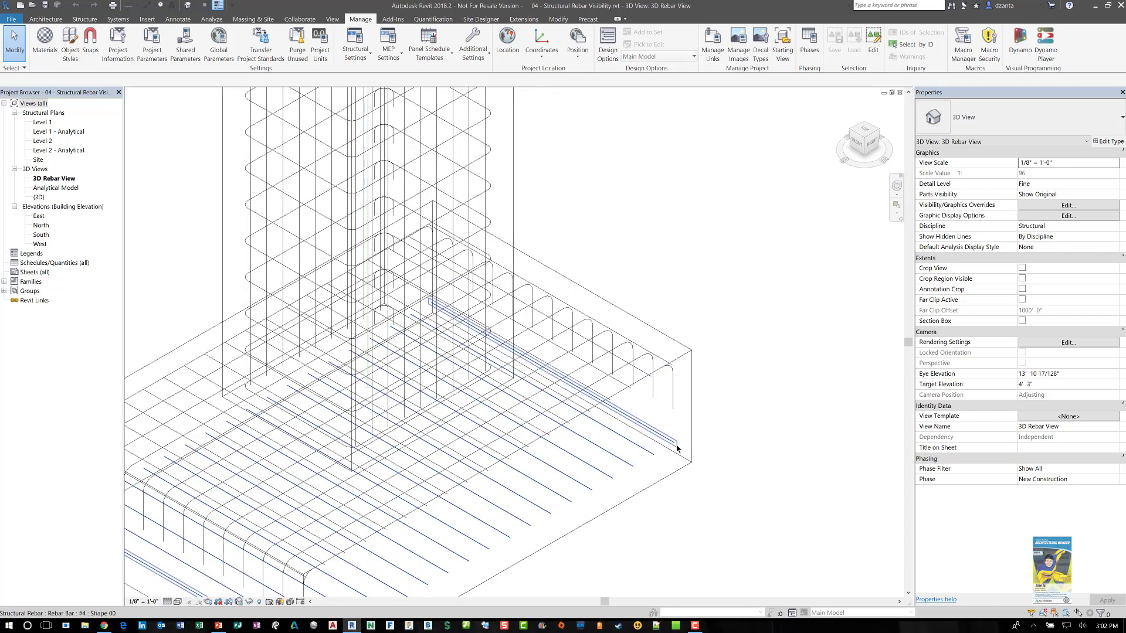
scroll(637, 534, "up", 2)
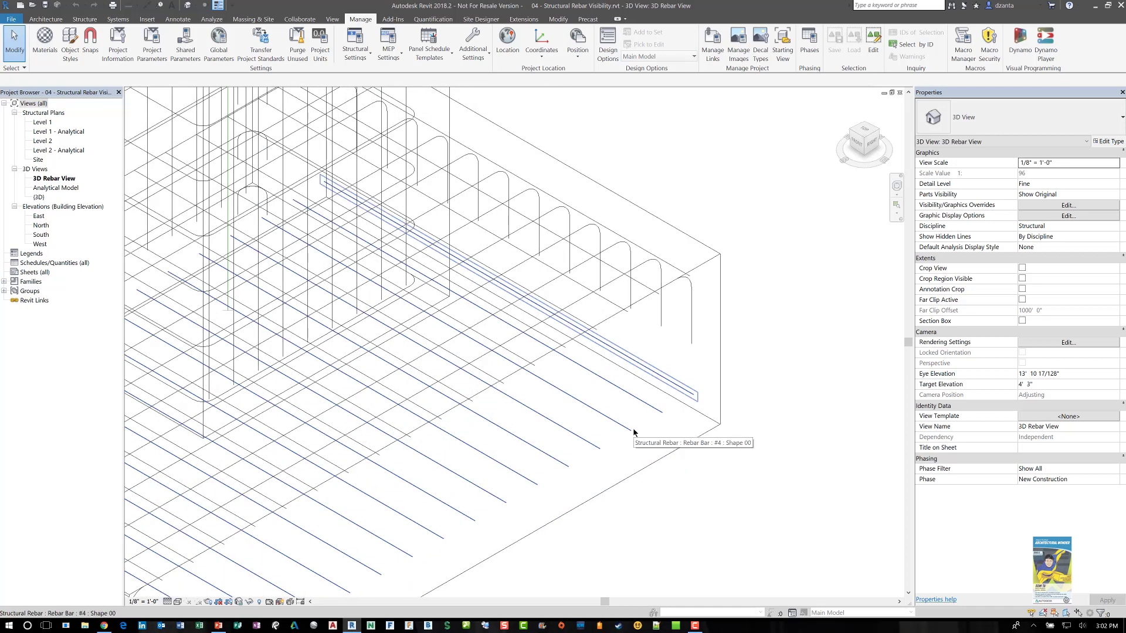
scroll(694, 468, "down", 4)
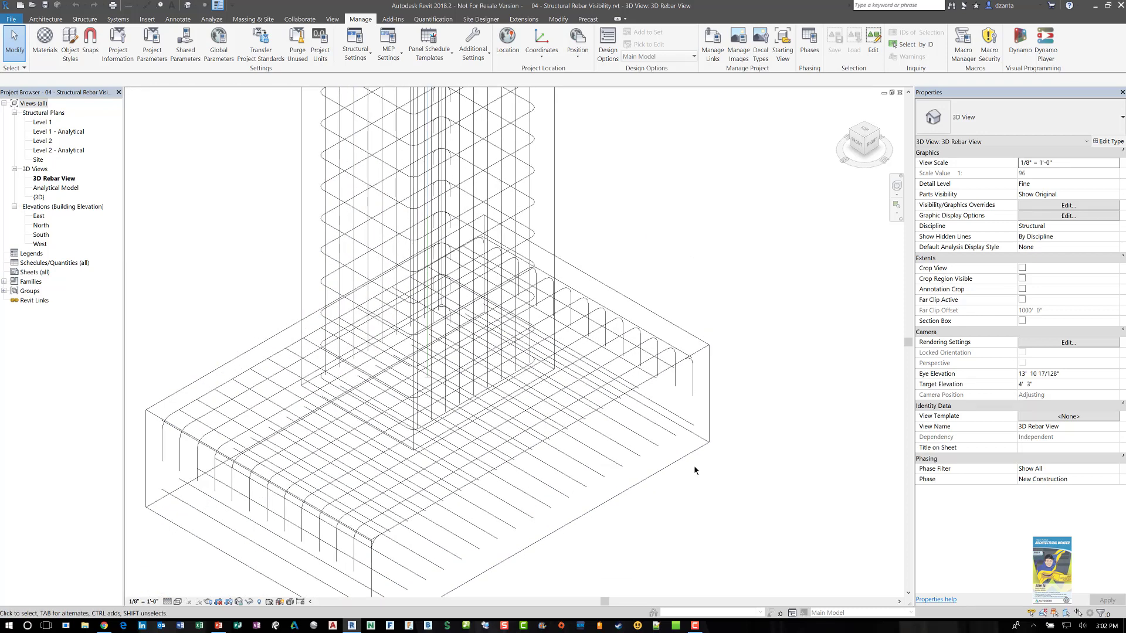
scroll(701, 470, "down", 1)
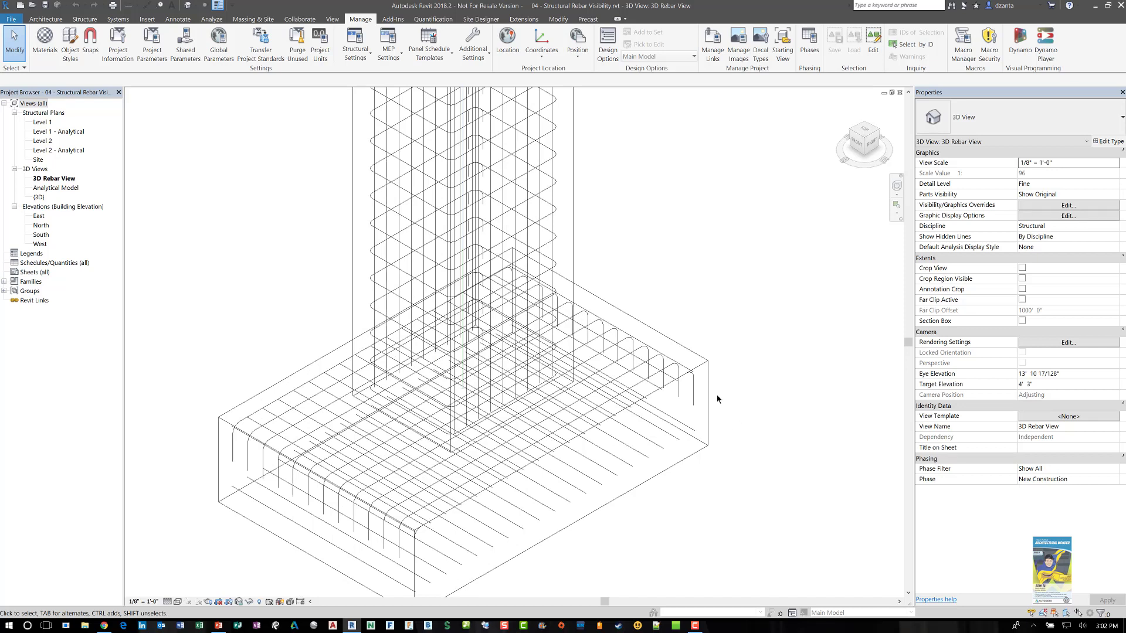
- Set the footing's #4 bottom bar set to View as solid and View unobscured in 3D Rebar View
left_click(676, 446)
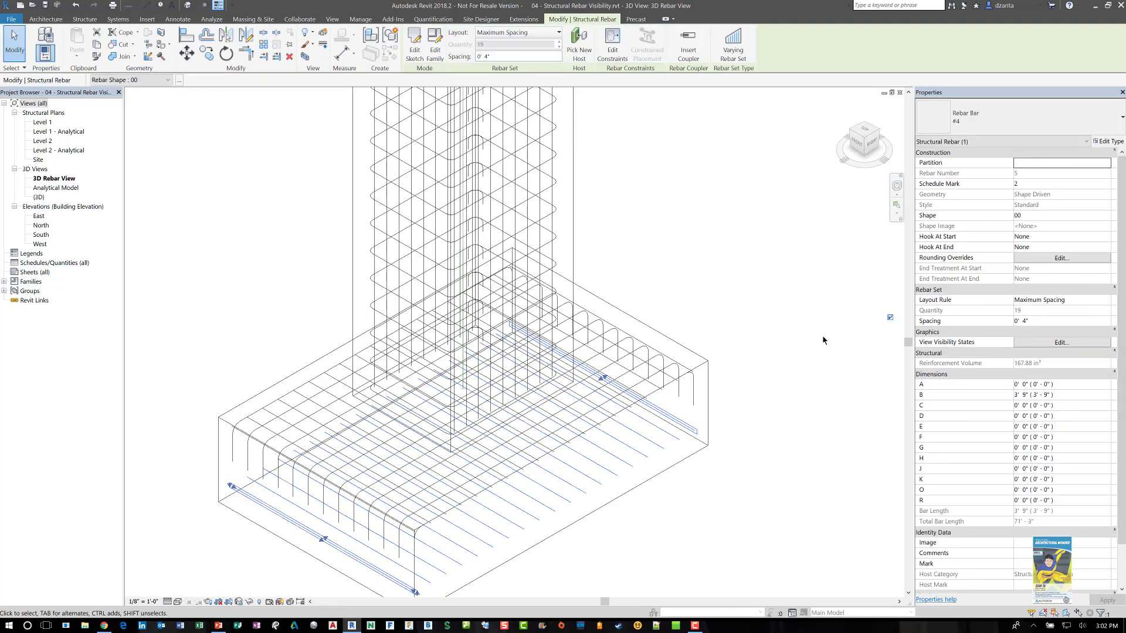
left_click(1053, 345)
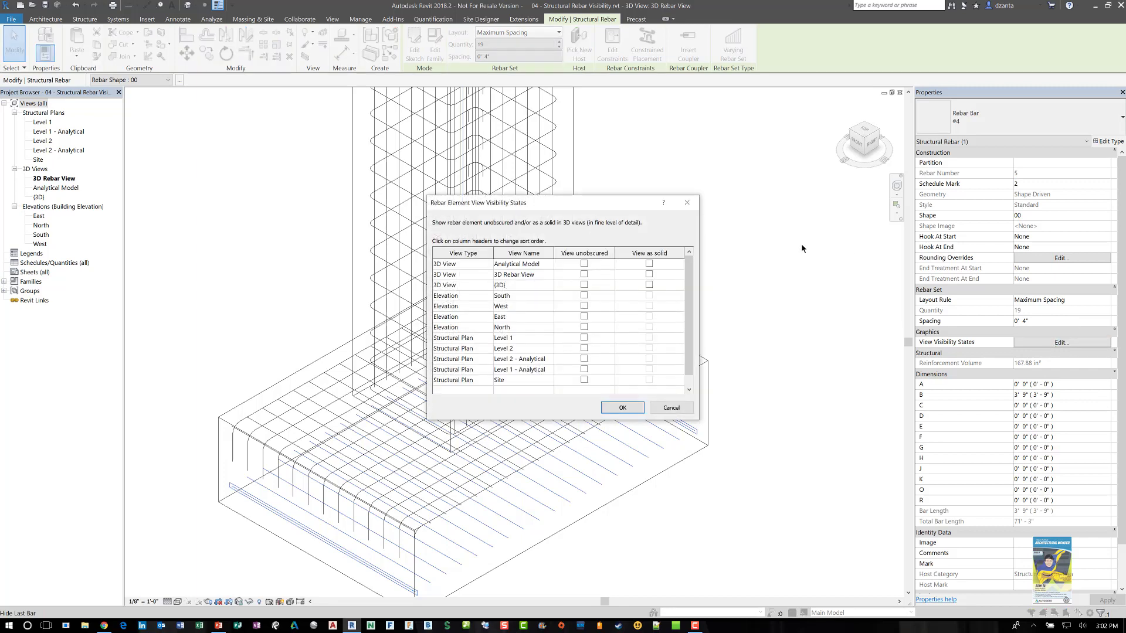
left_click(649, 275)
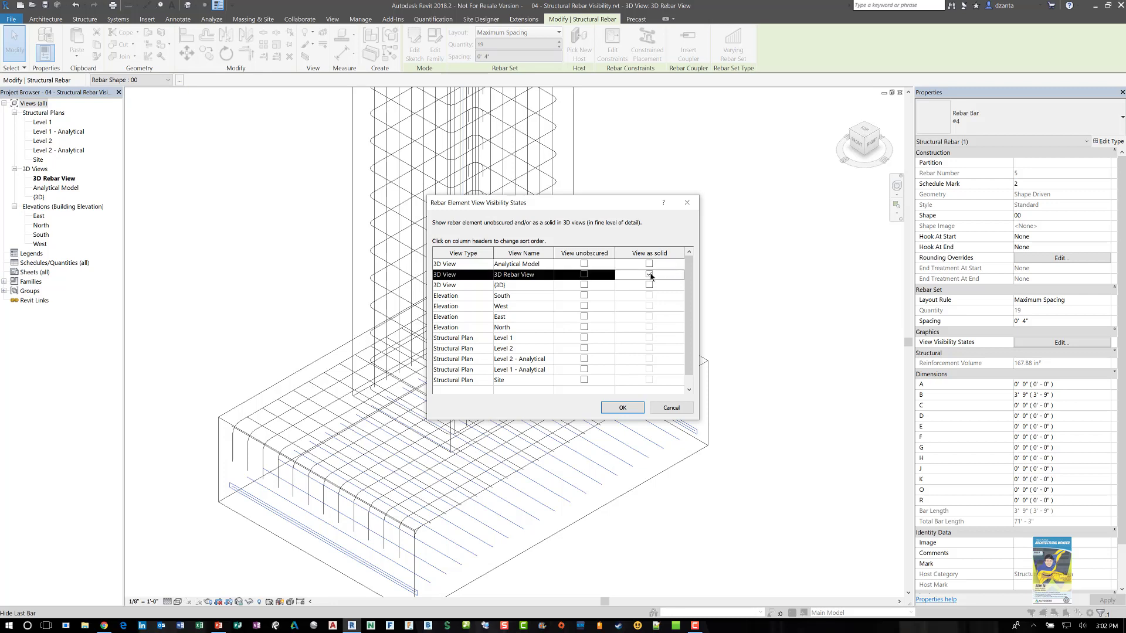
left_click(584, 275)
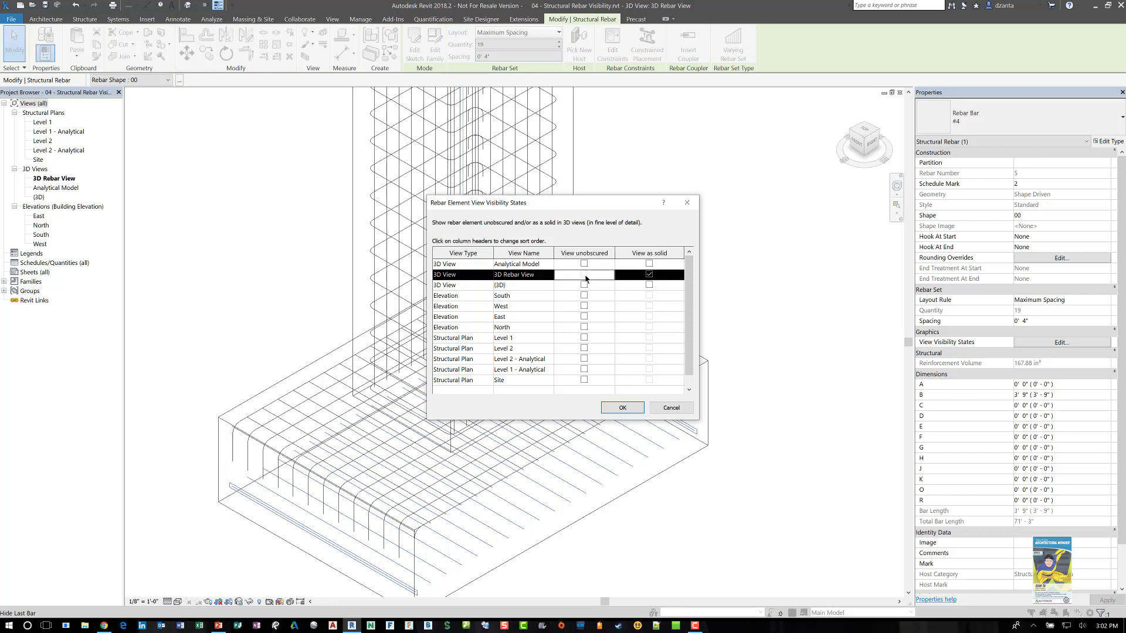
left_click(622, 407)
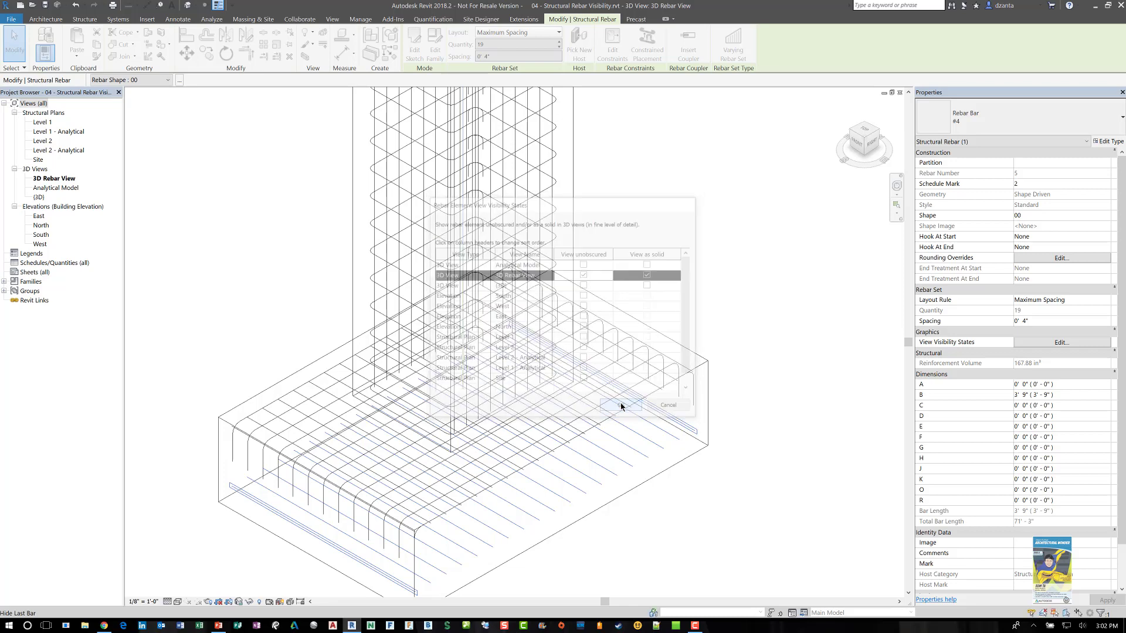
- Deselect the bars and zoom in to check that they now display solid
left_click(746, 487)
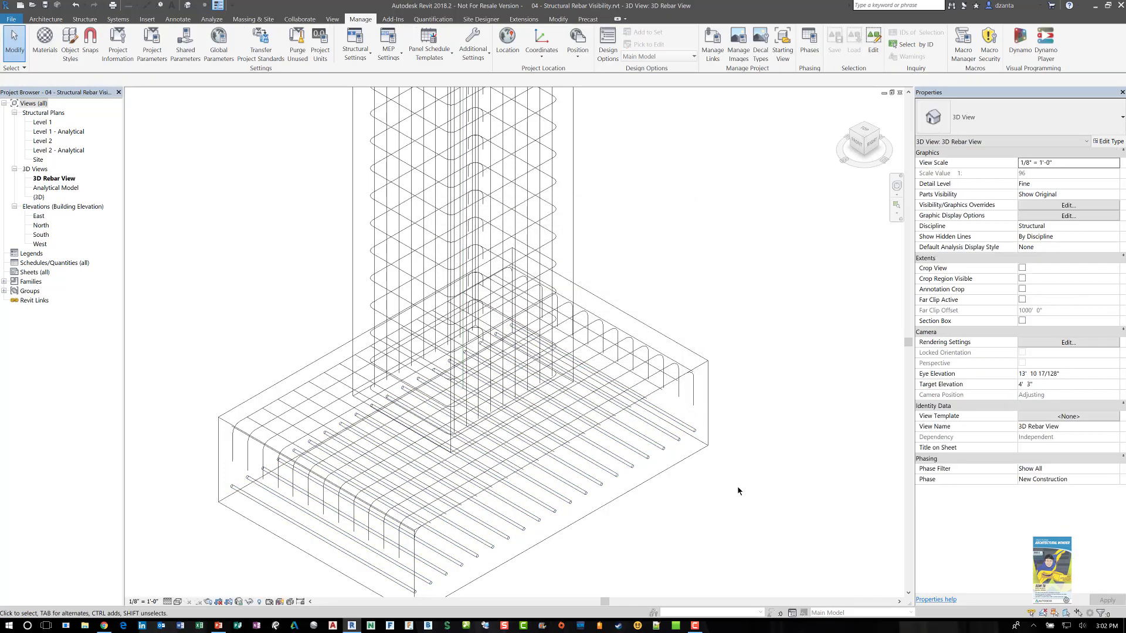
scroll(741, 470, "up", 5)
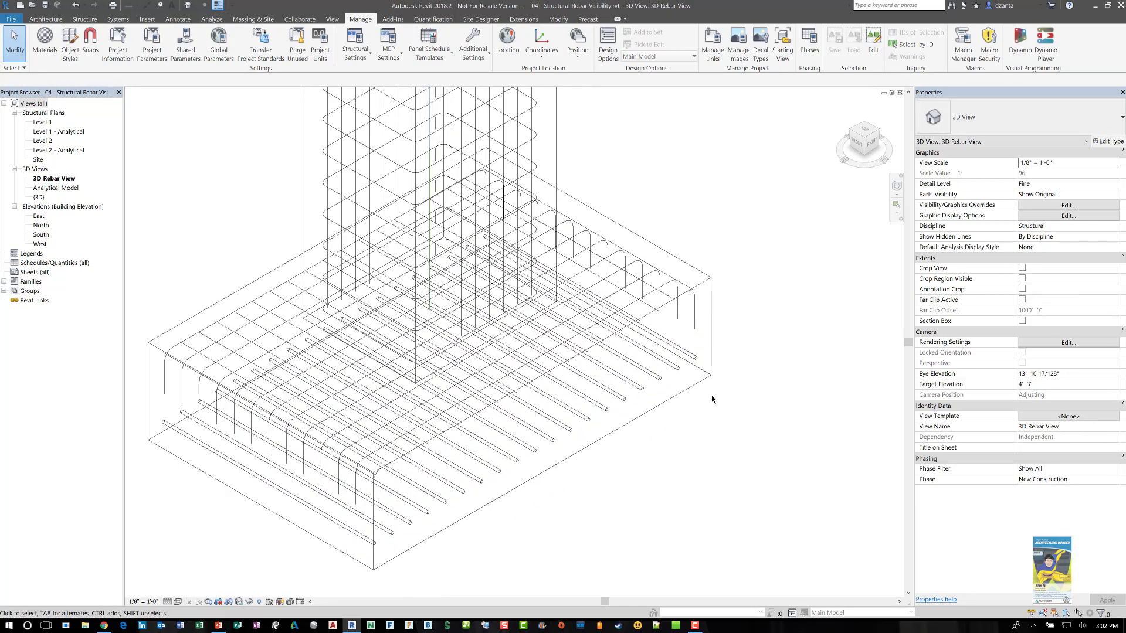
scroll(684, 388, "up", 4)
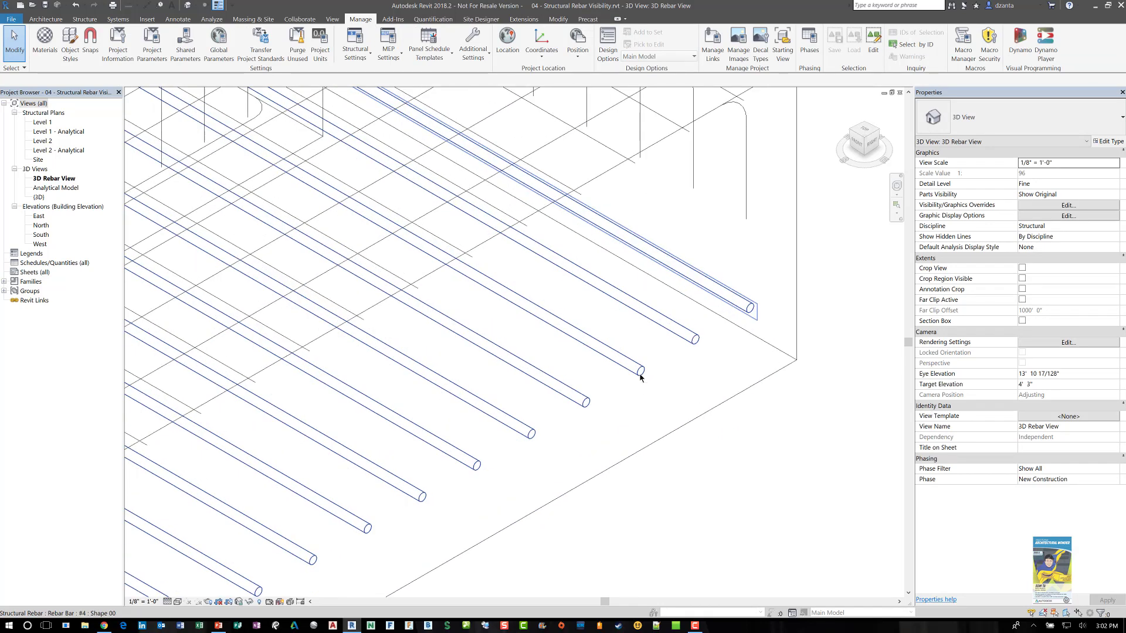
scroll(641, 377, "down", 8)
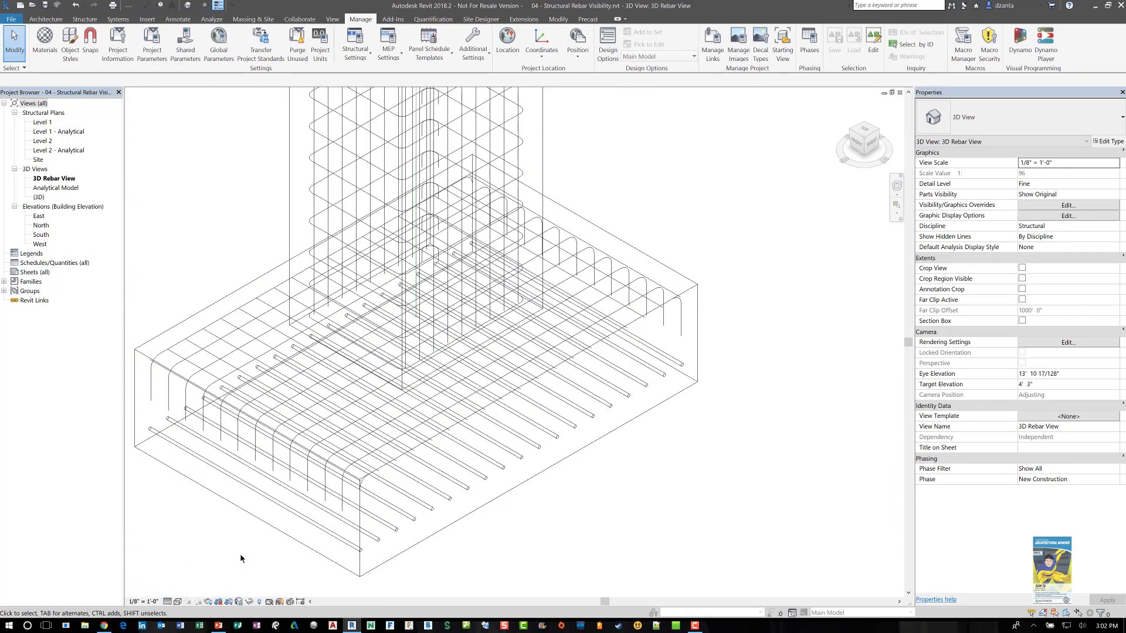
- Return the view to Shaded with SD, then orbit to a low side-on footing angle and zoom out
key("s")
key("d")
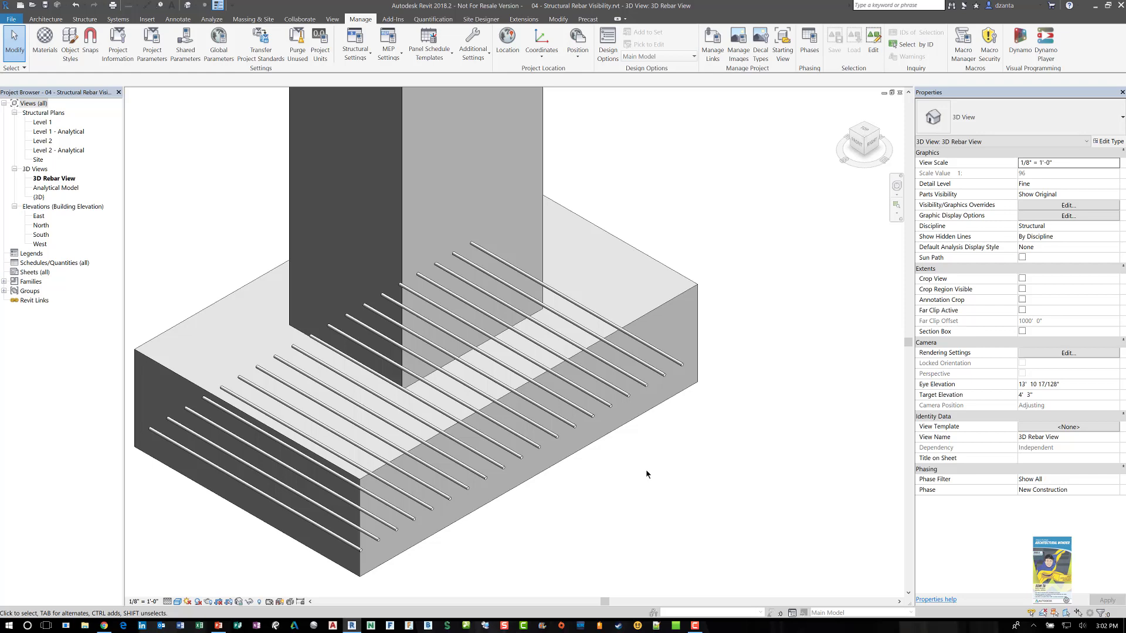
mouse_move(615, 481)
middle_mouse_down("shift")
mouse_move(727, 482)
mouse_move(704, 503)
mouse_move(684, 491)
mouse_move(618, 408)
mouse_move(580, 405)
mouse_move(504, 314)
mouse_move(470, 441)
mouse_move(707, 473)
mouse_move(725, 490)
mouse_move(750, 399)
mouse_move(630, 462)
mouse_move(639, 464)
middle_mouse_up("shift")
scroll(724, 491, "down", 3)
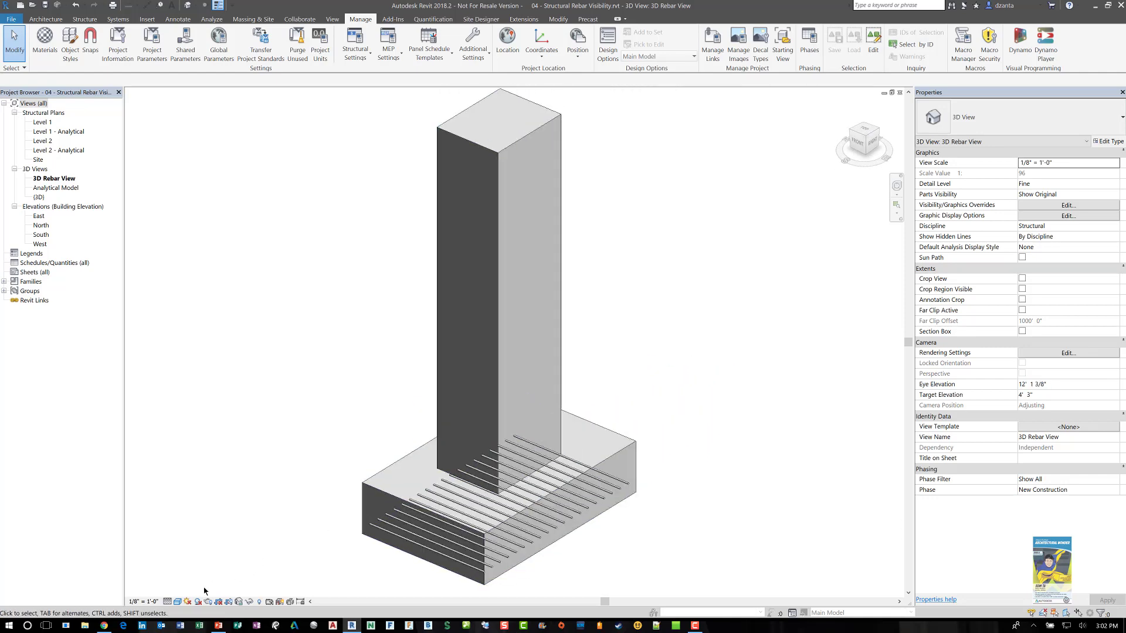
- Put the view back in Wireframe and zoom out and pan to frame the whole column and footing
left_click(177, 602)
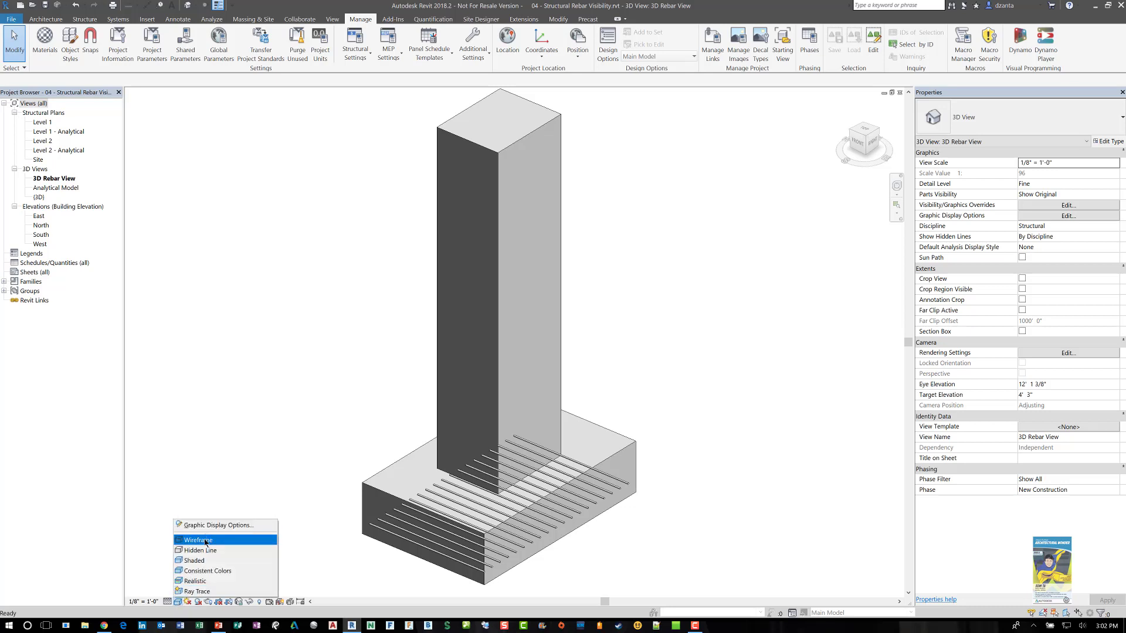
left_click(207, 539)
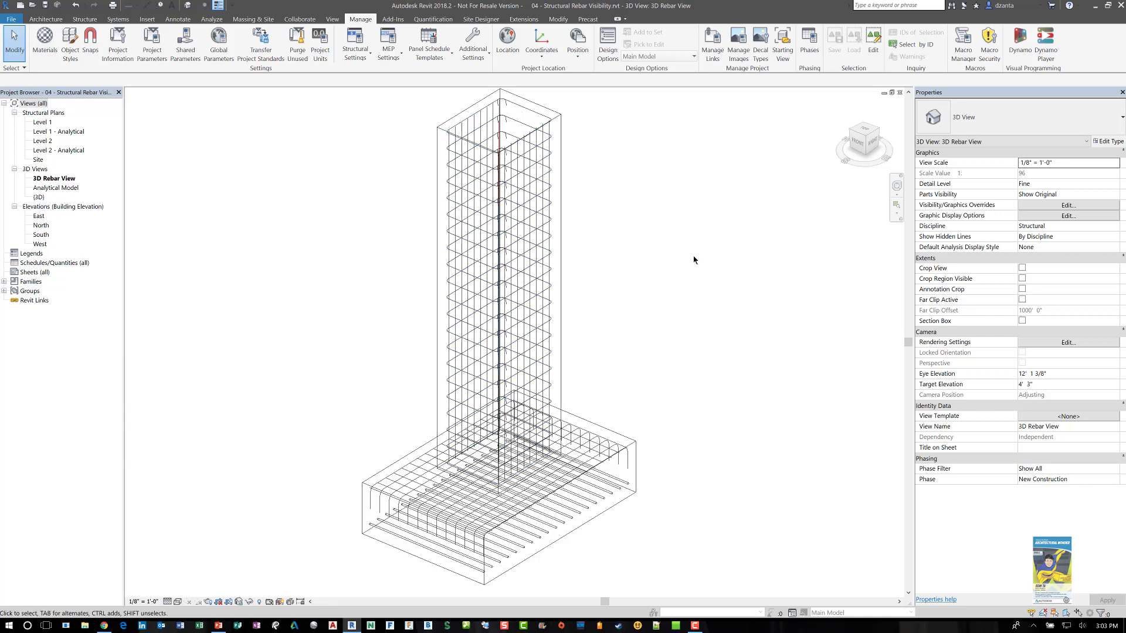
left_click(77, 6)
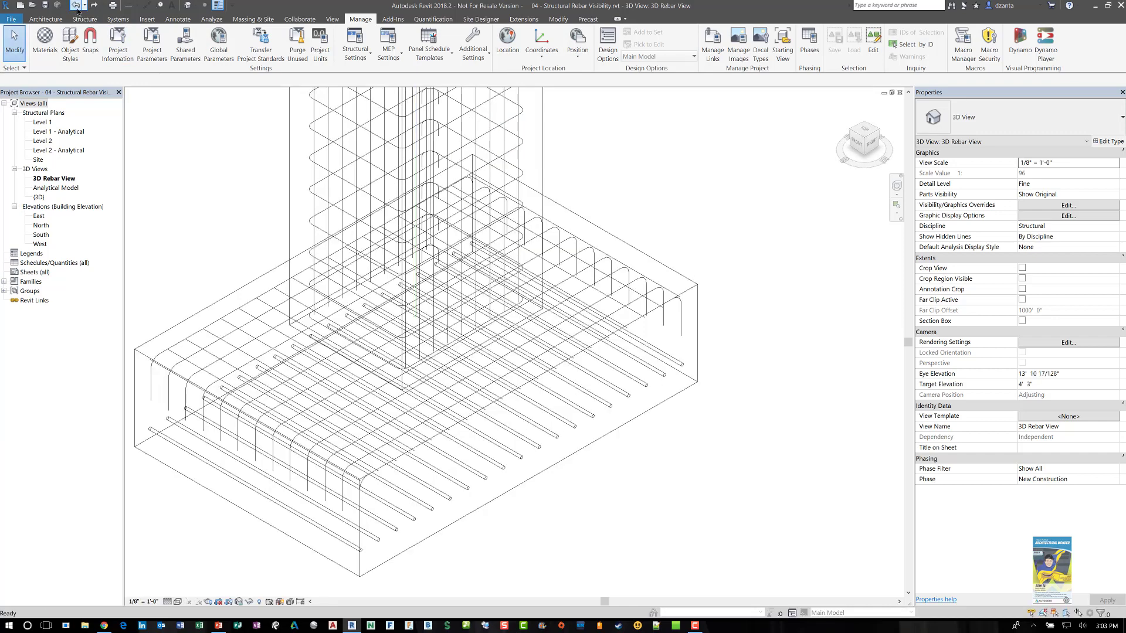
scroll(450, 244, "down", 1)
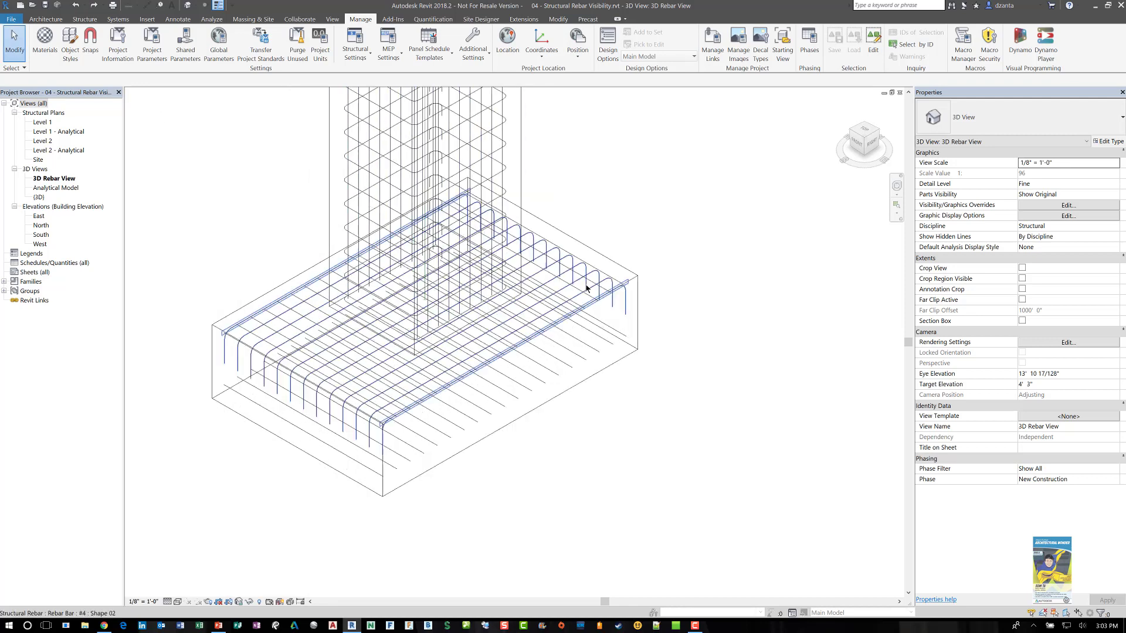
scroll(587, 287, "down", 5)
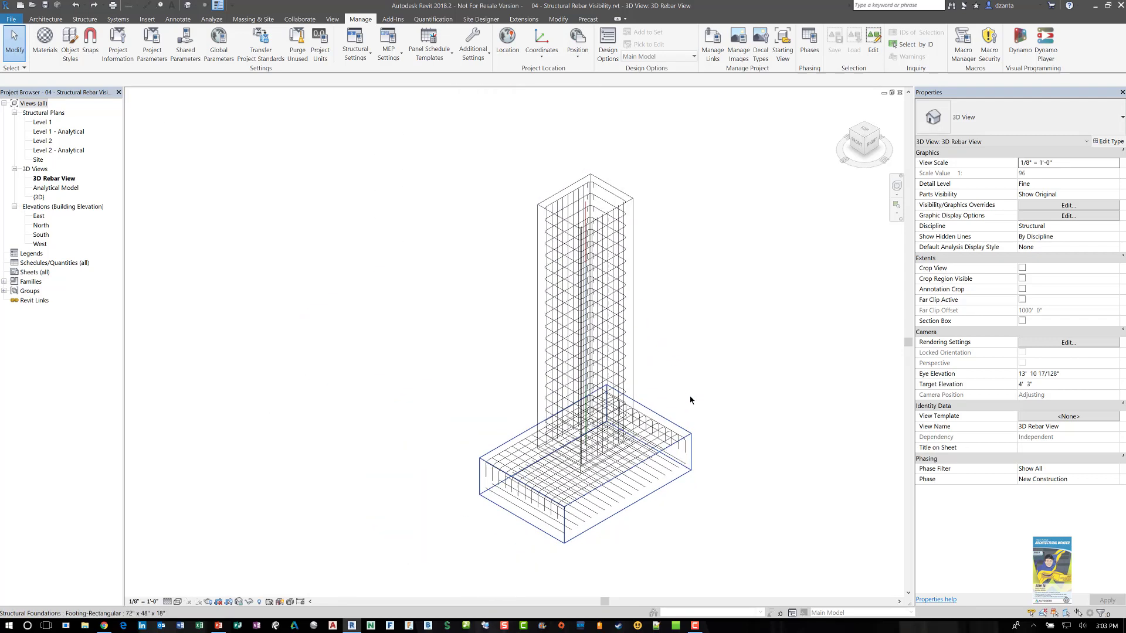
middle_click_drag(690, 401, 414, 371)
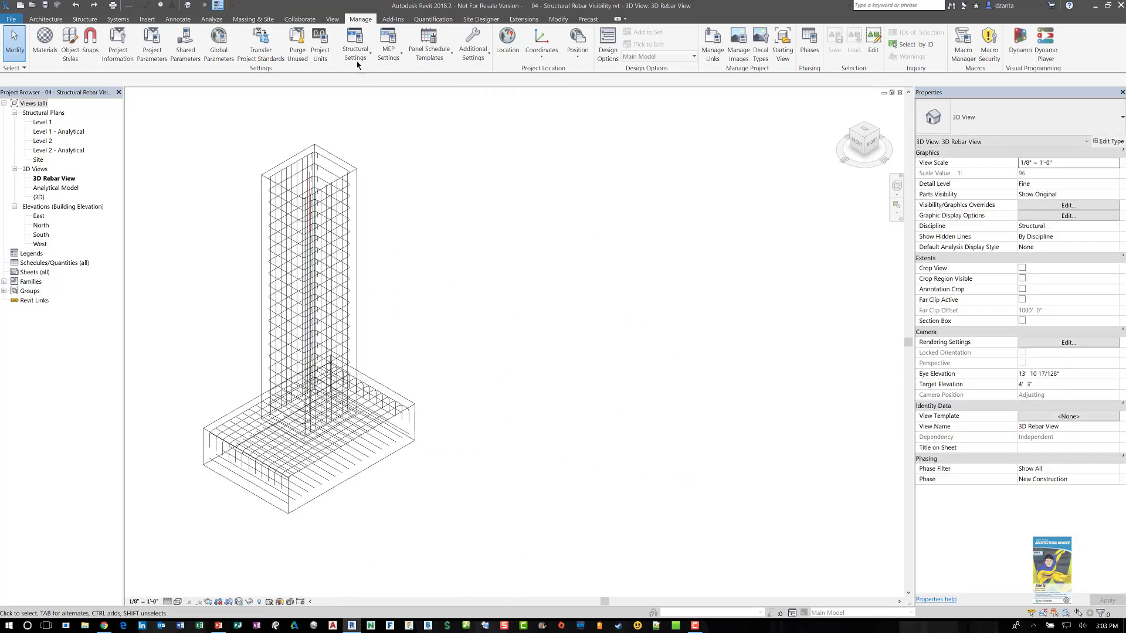
- Launch Dynamo from Revit and open the 04 - Set Rebar as Solid.dyn graph
left_click(1019, 50)
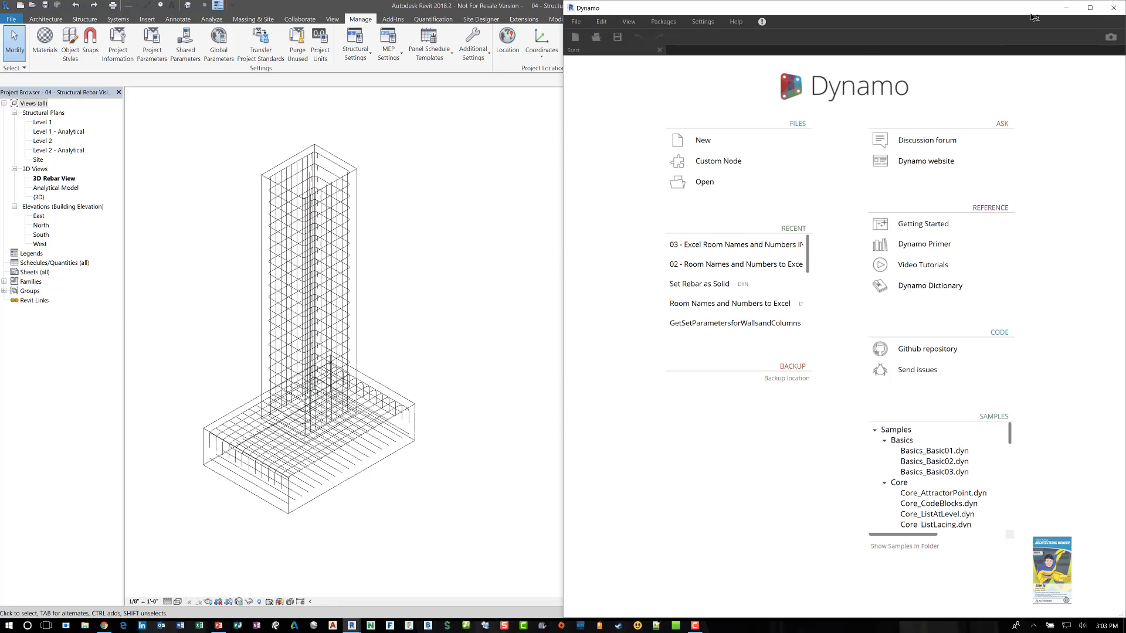
left_click(716, 187)
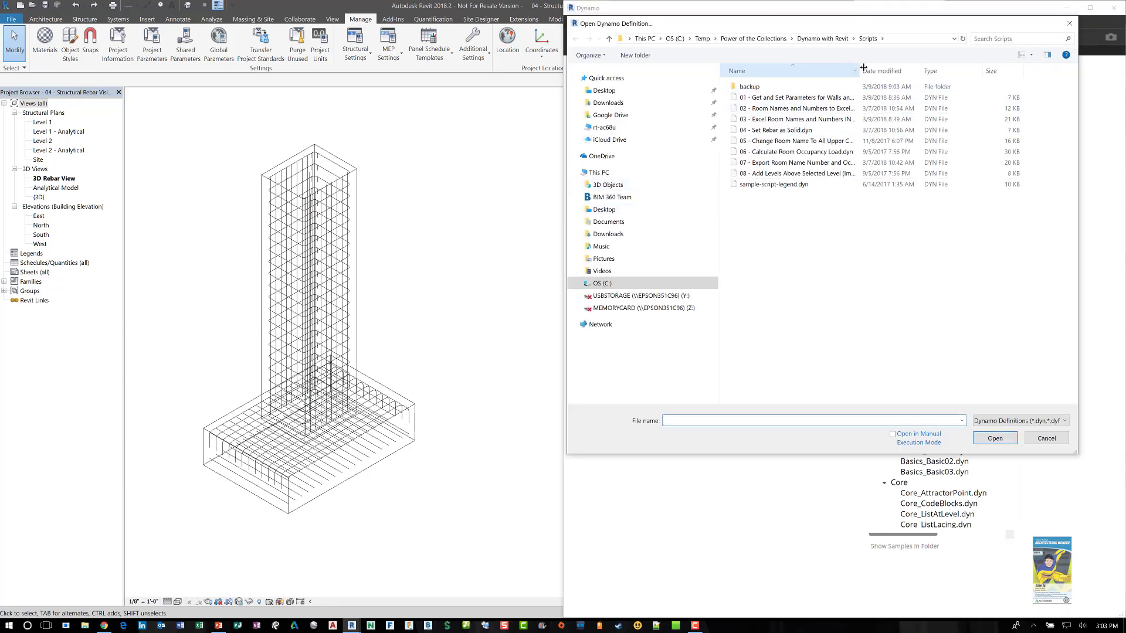
left_click_drag(860, 68, 899, 68)
left_click(800, 131)
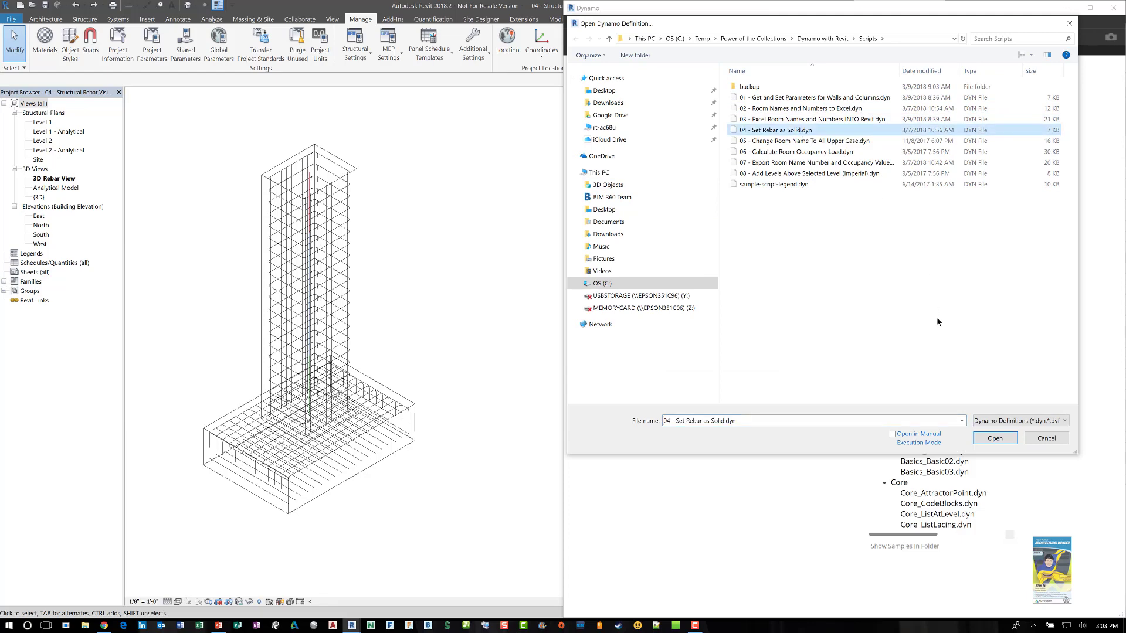
left_click(983, 439)
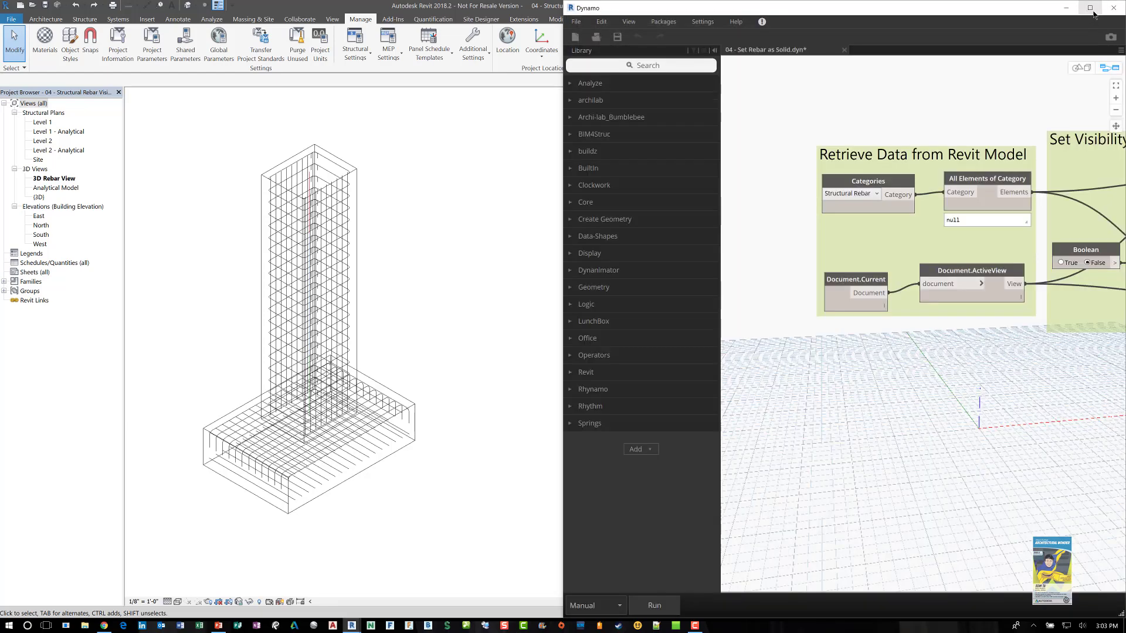
- Maximize Dynamo, review the graph's nodes, then snap Dynamo to the right half beside Revit
left_click(1090, 8)
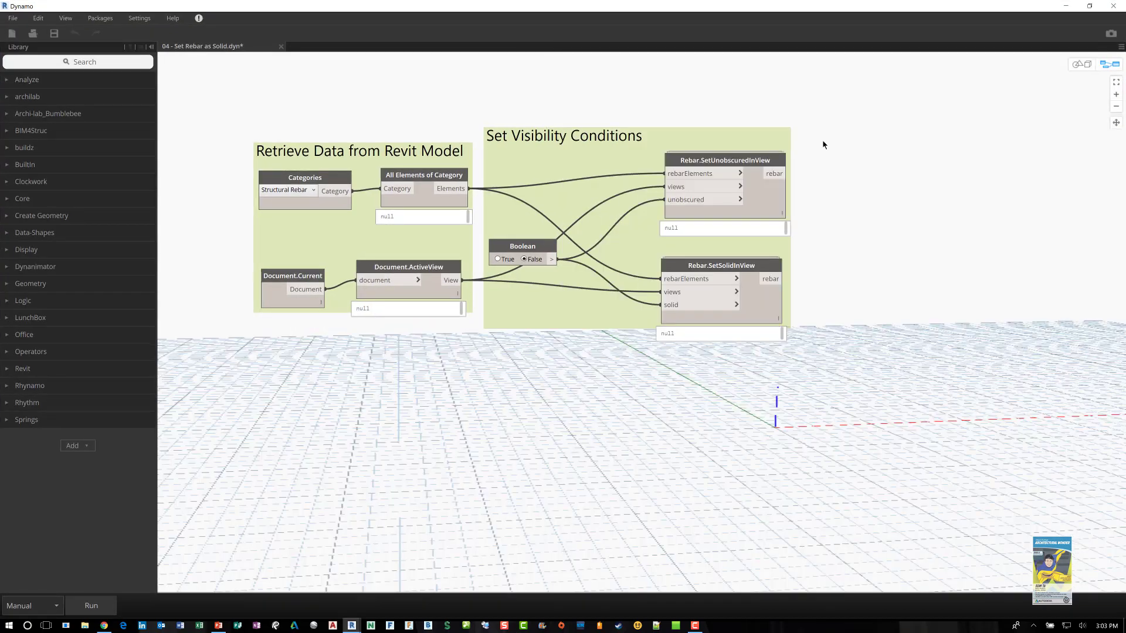
scroll(292, 148, "up", 3)
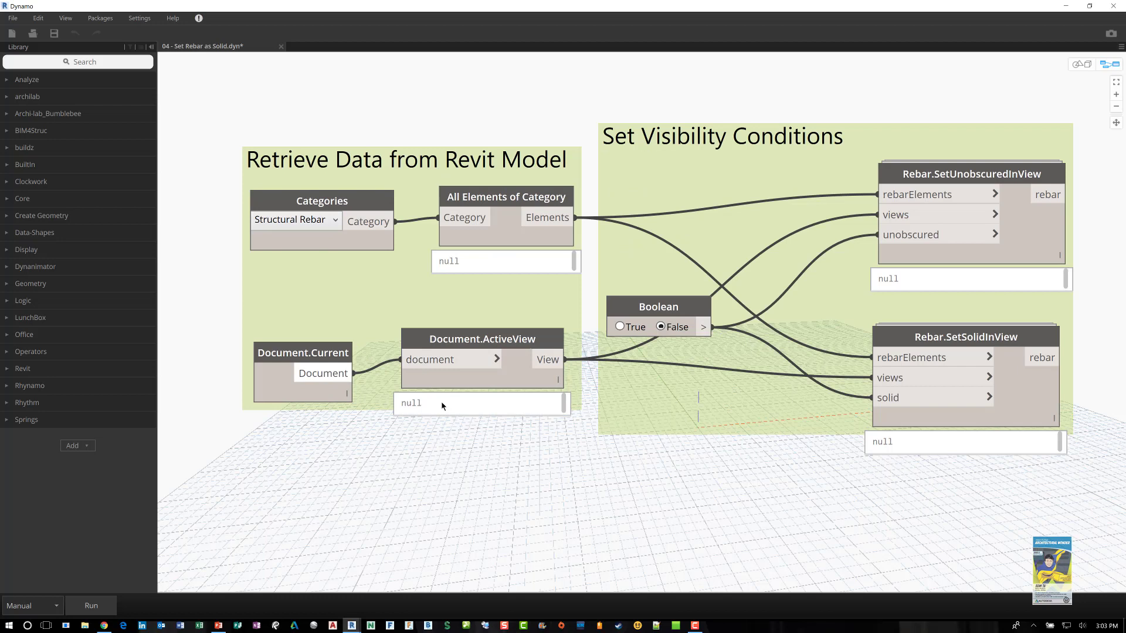
mouse_move(441, 404)
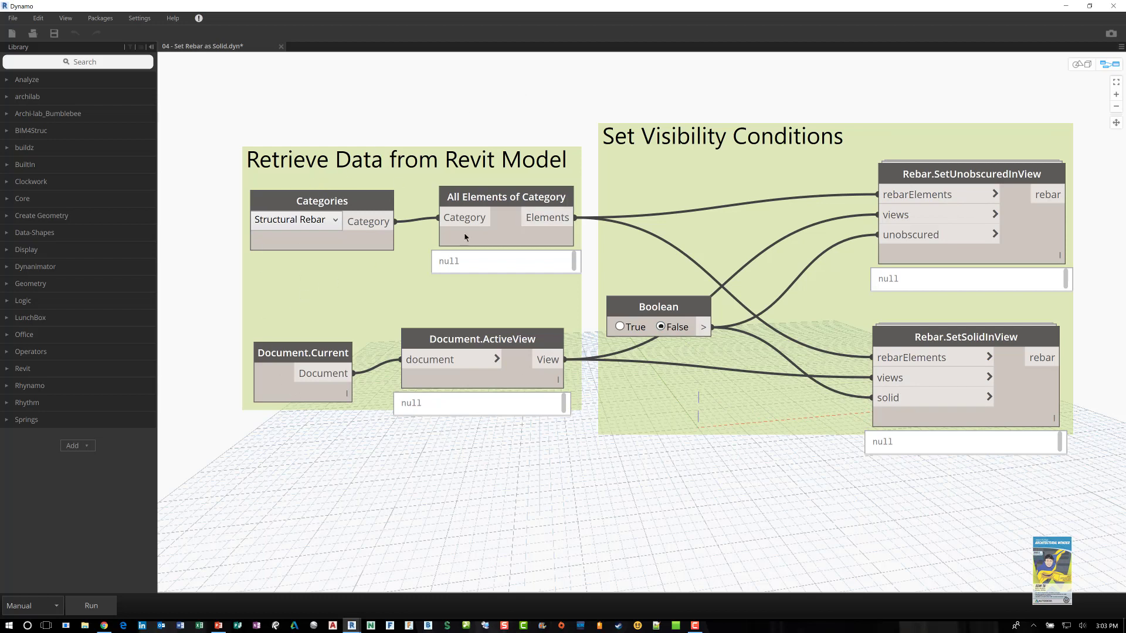
mouse_move(457, 199)
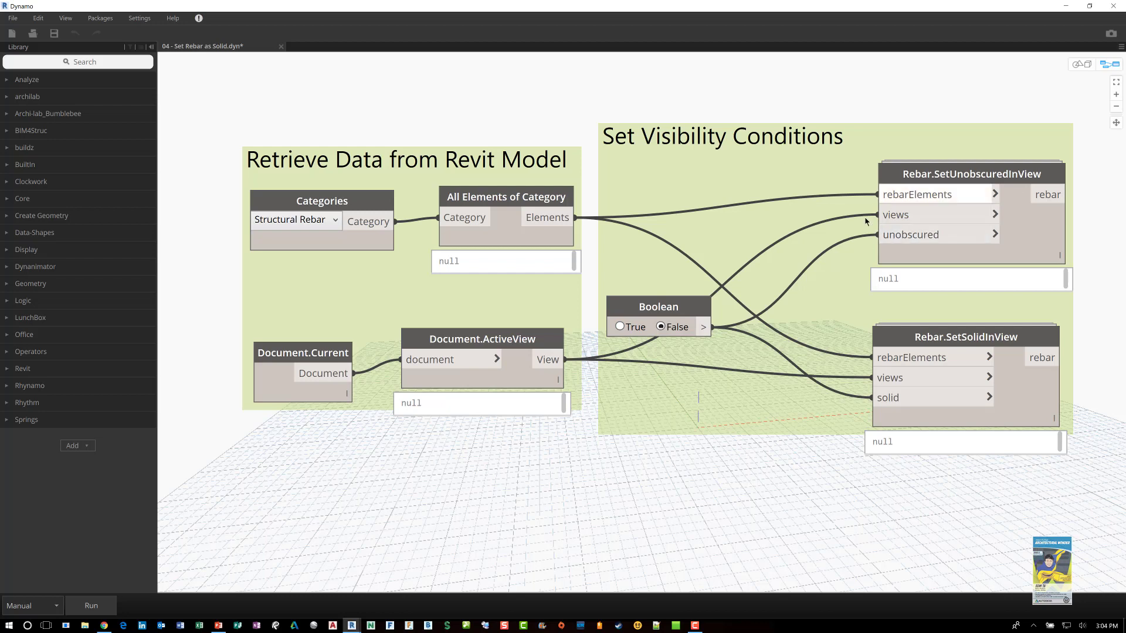
mouse_move(979, 182)
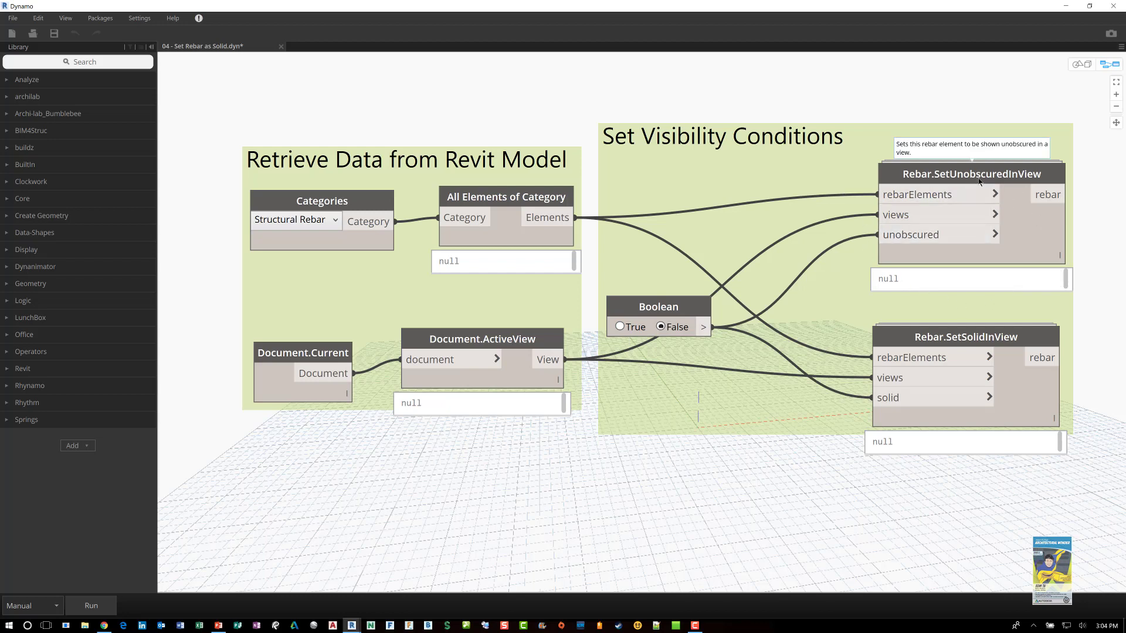
mouse_move(926, 343)
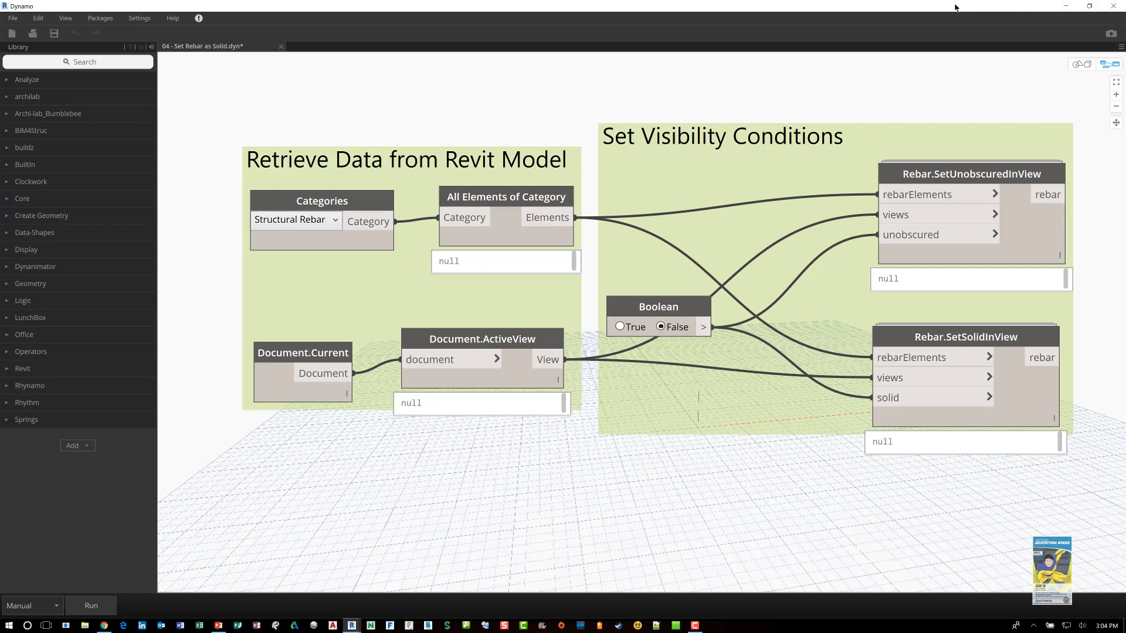
key("super+Right")
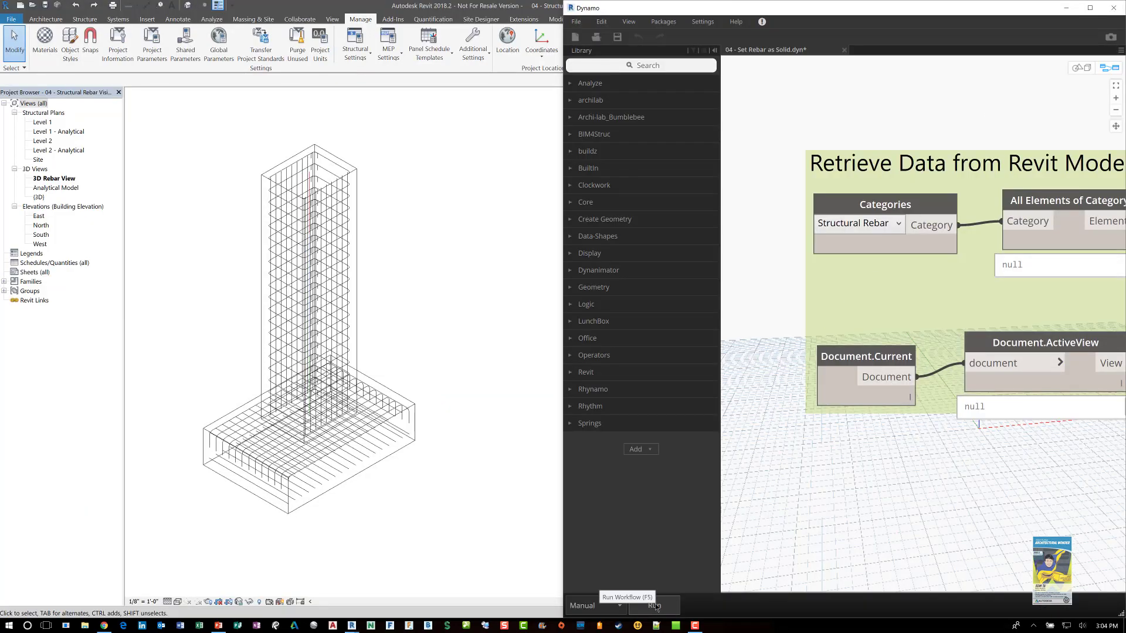
- Close Dynamo without saving, recentre the rebar model, and launch Dynamo Player
left_click(1090, 7)
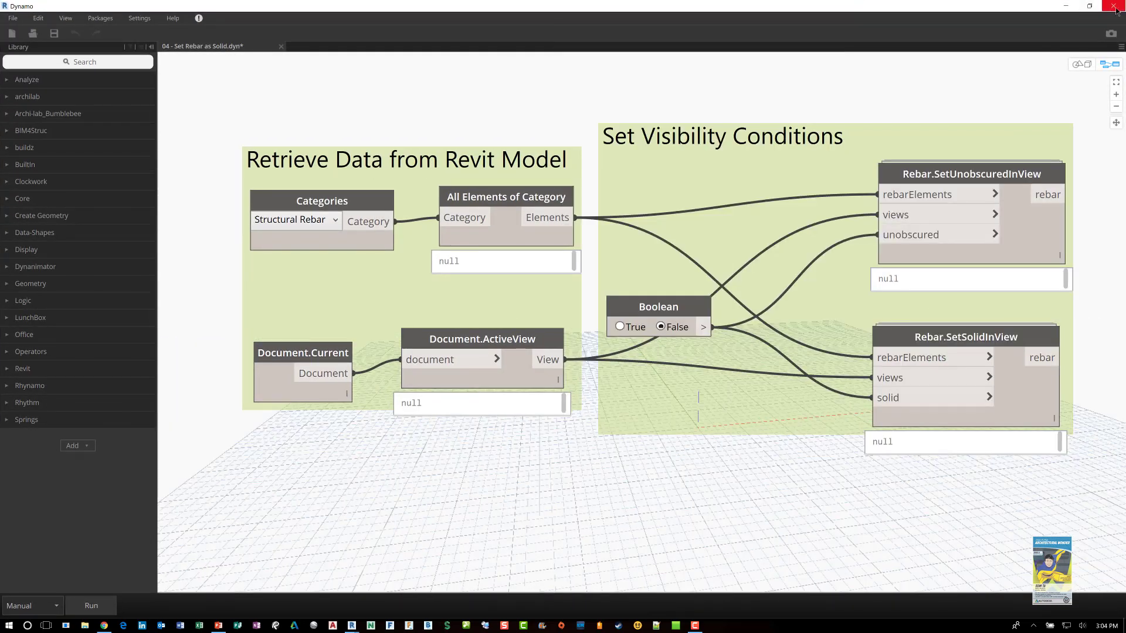
left_click(1114, 7)
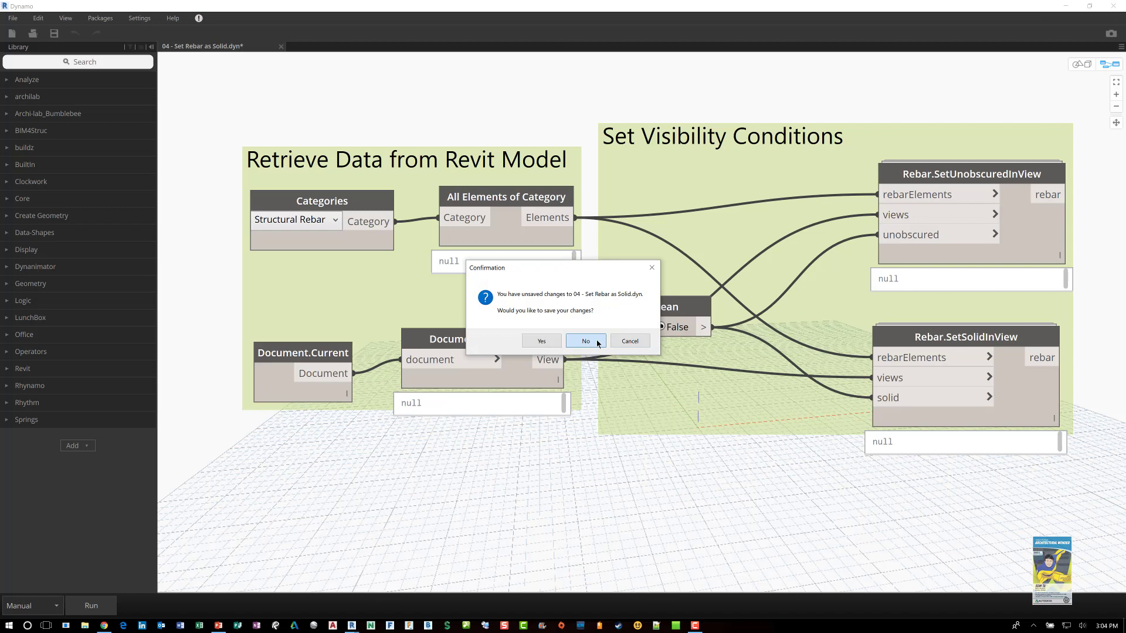
left_click(593, 341)
middle_click_drag(528, 315, 636, 326)
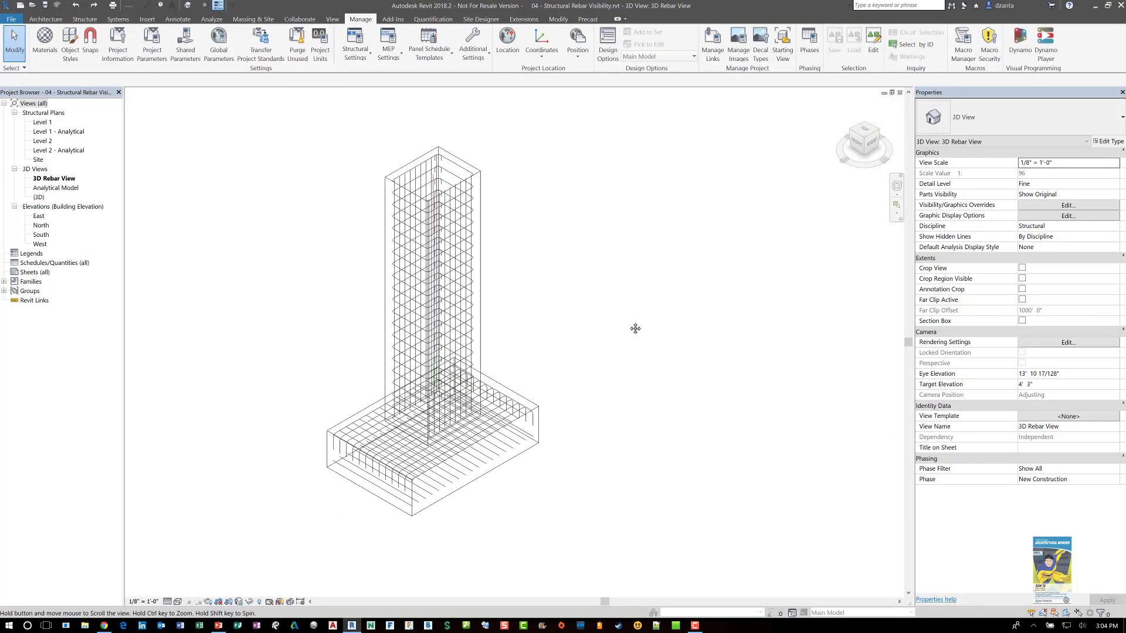
left_click(1047, 42)
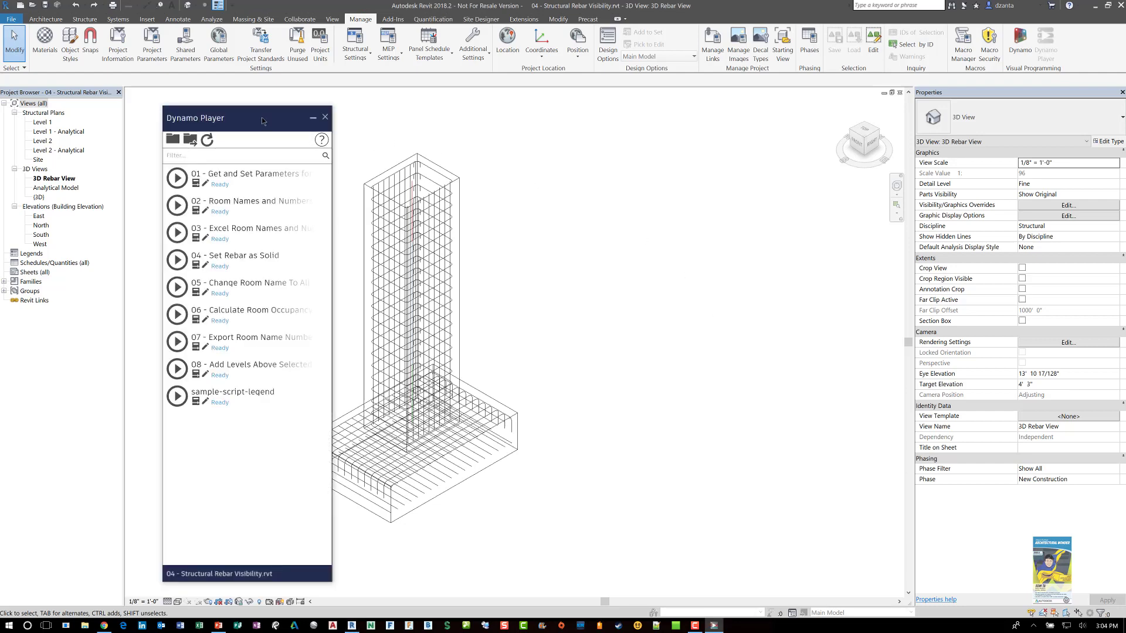
- Move the Dynamo Player window to the right of the view and refresh its script list
left_click_drag(262, 118, 758, 119)
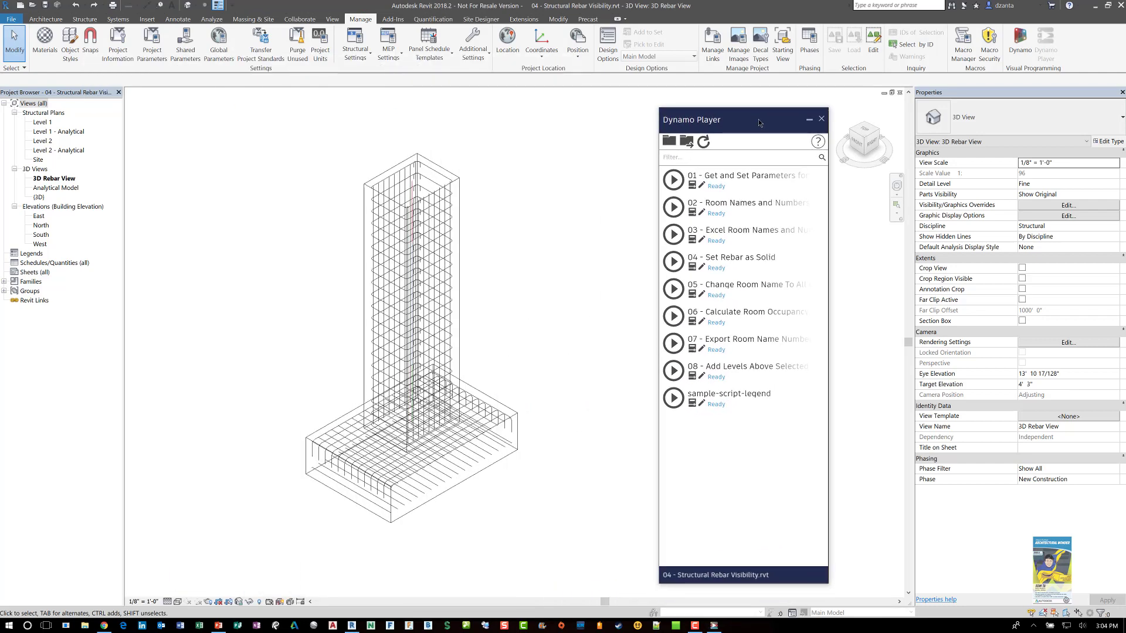
left_click(704, 143)
- Show the 04 - Set Rebar as Solid inputs and run the script
left_click(693, 268)
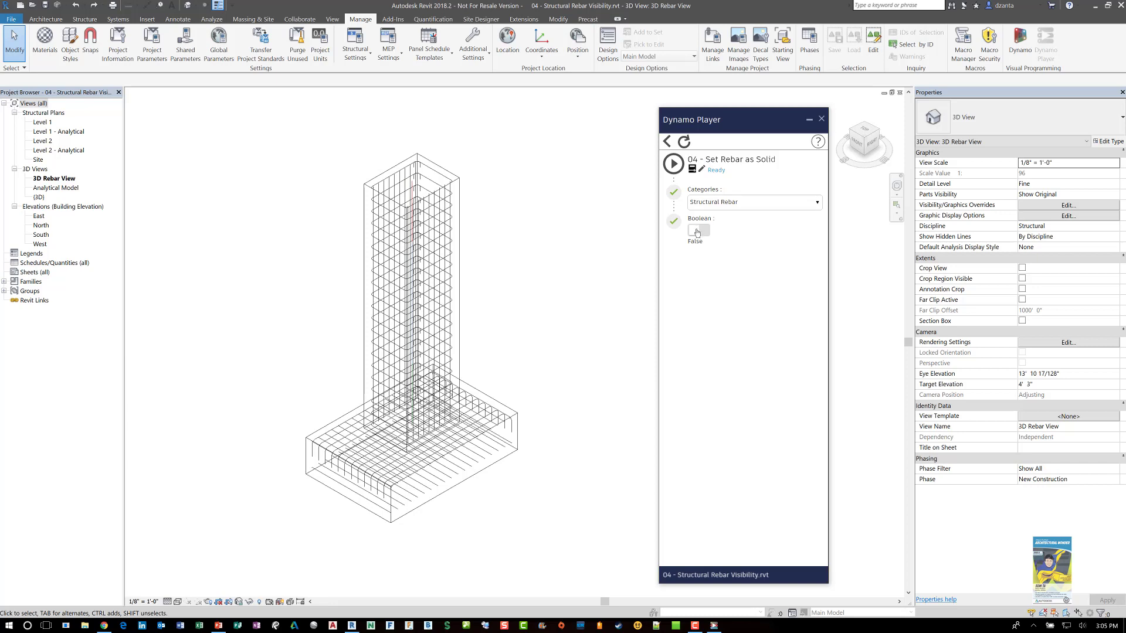
left_click(675, 166)
left_click(699, 233)
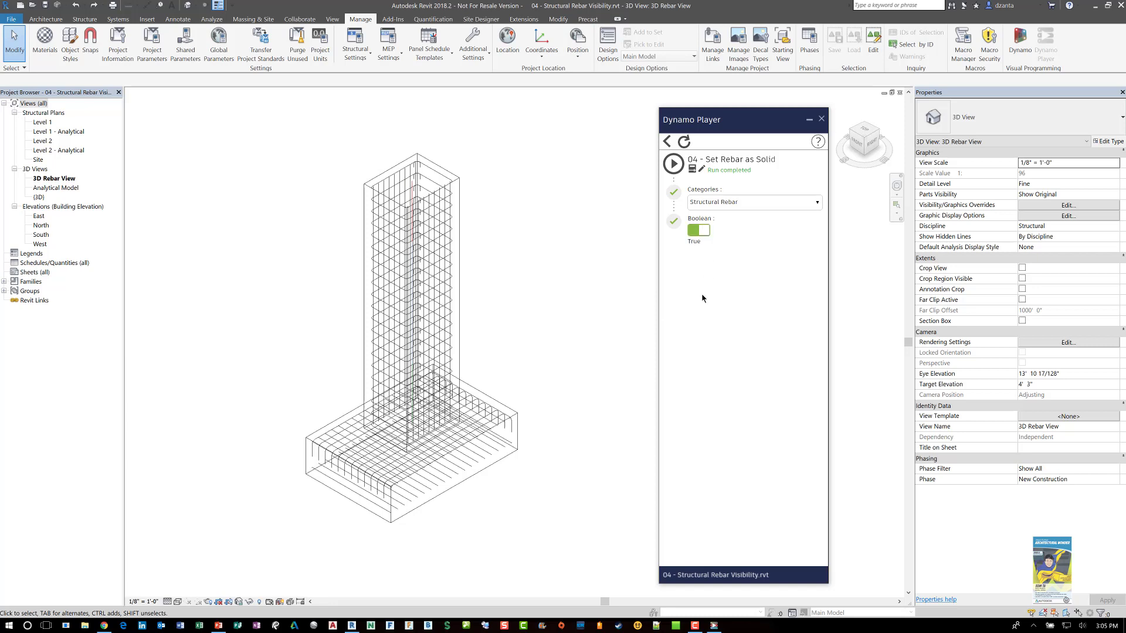
left_click(673, 163)
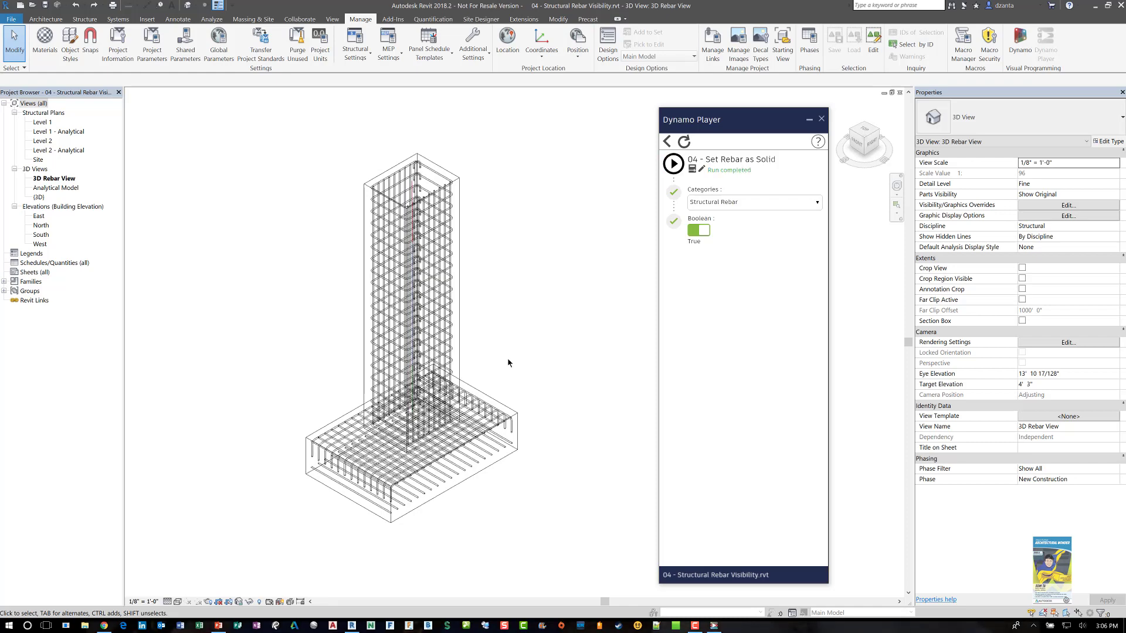
scroll(434, 457, "up", 3)
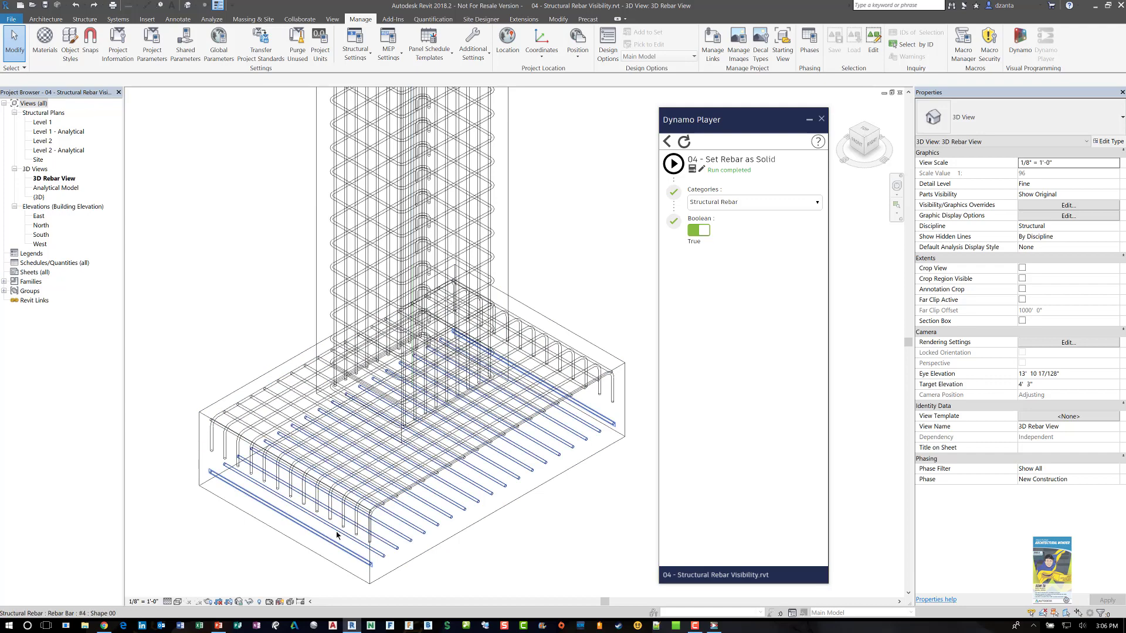
scroll(457, 498, "up", 2)
scroll(549, 458, "up", 2)
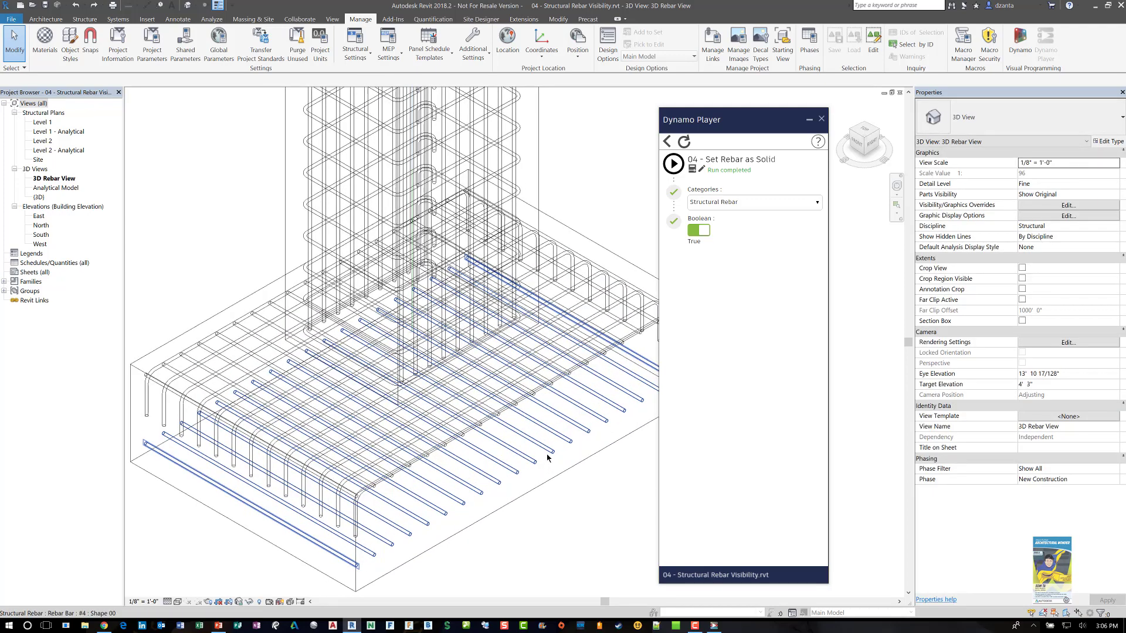
scroll(551, 455, "up", 2)
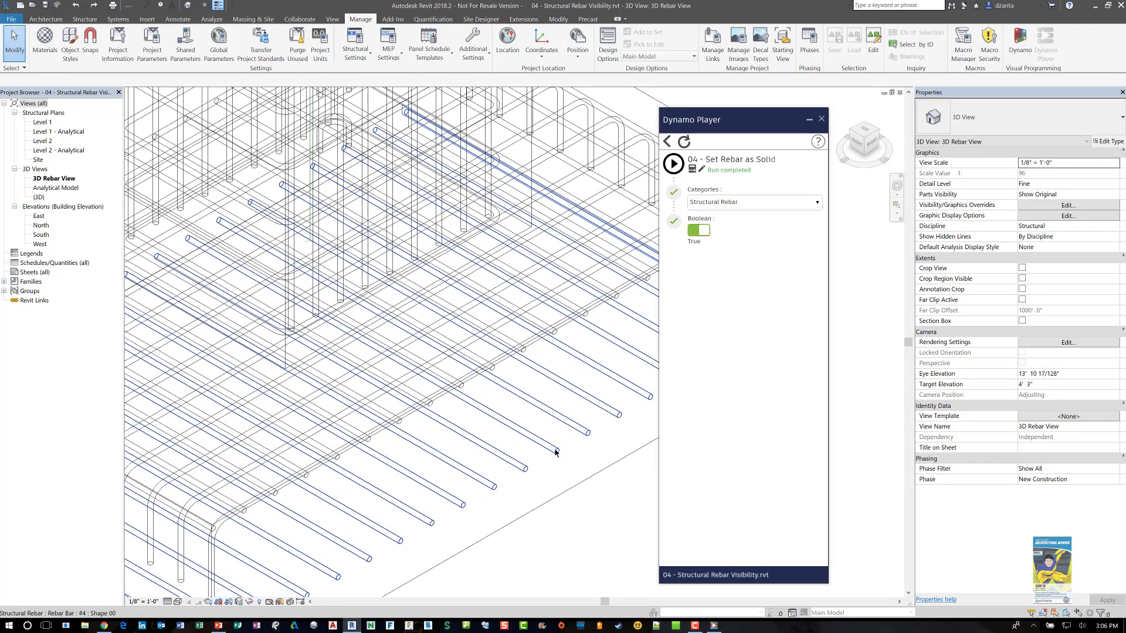
scroll(556, 452, "down", 5)
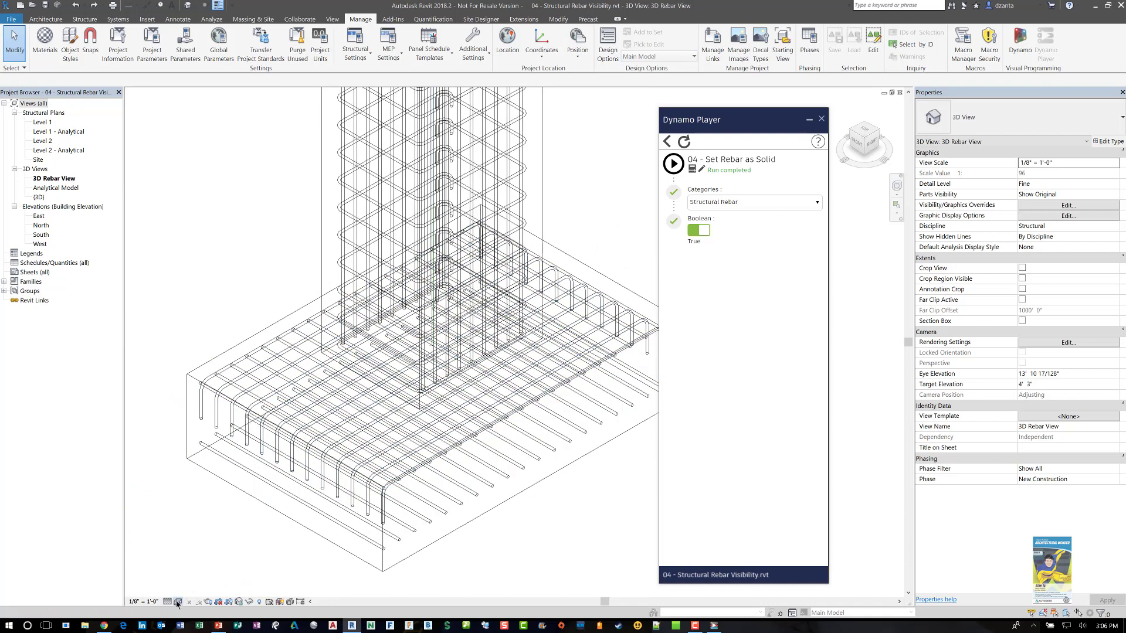
- Switch the 3D Rebar View to Hidden Line, then zoom out and orbit to a more frontal angle
left_click(177, 603)
left_click(208, 546)
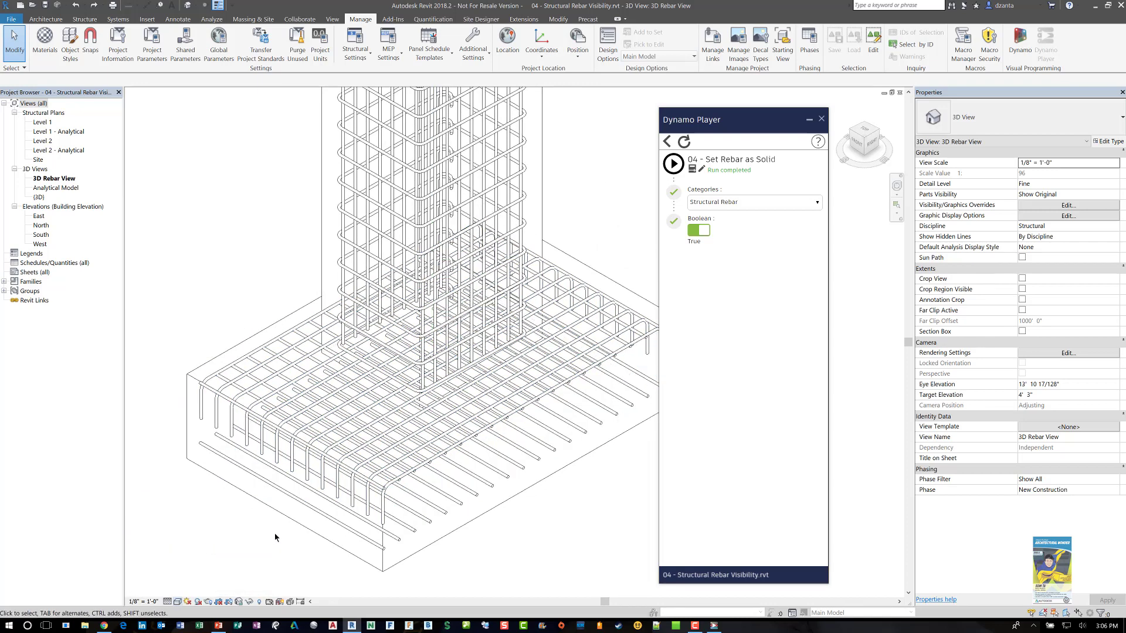
scroll(476, 534, "down", 4)
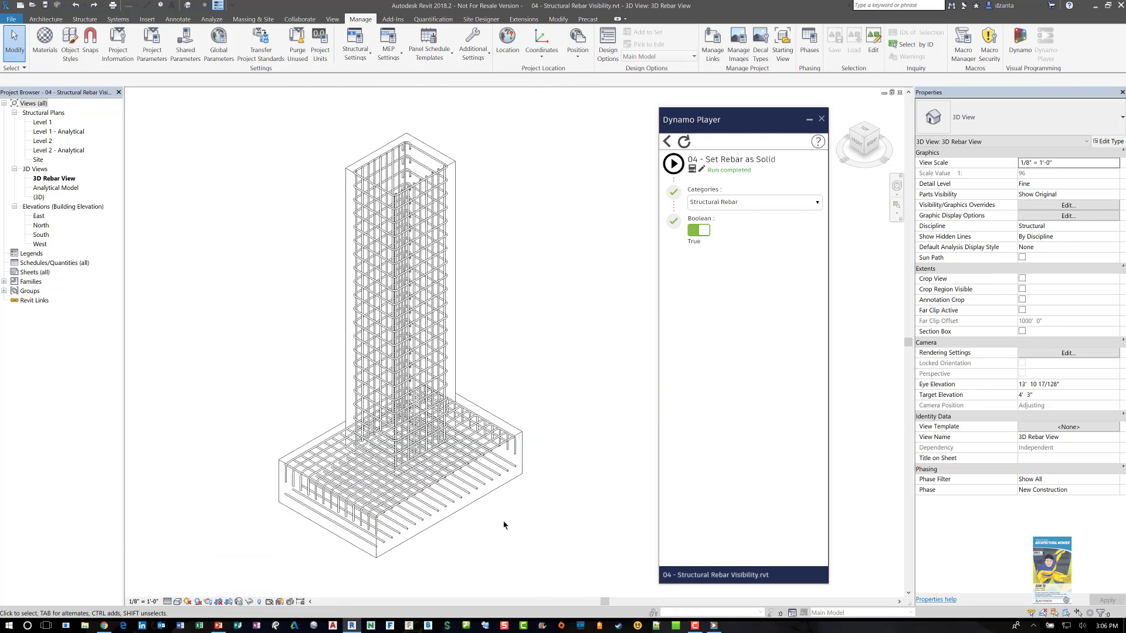
mouse_move(509, 529)
middle_mouse_down("shift")
mouse_move(277, 458)
mouse_move(201, 452)
mouse_move(583, 490)
mouse_move(645, 445)
middle_mouse_up("shift")
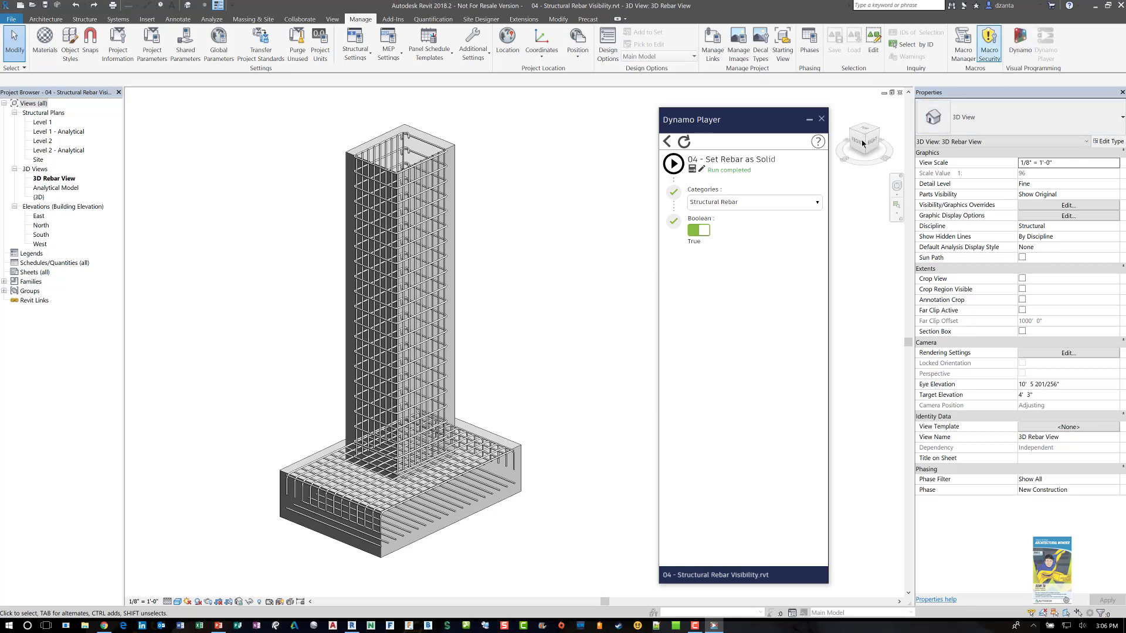
- Open the Set Rebar as Solid script from Dynamo Player for editing in Dynamo
left_click(702, 170)
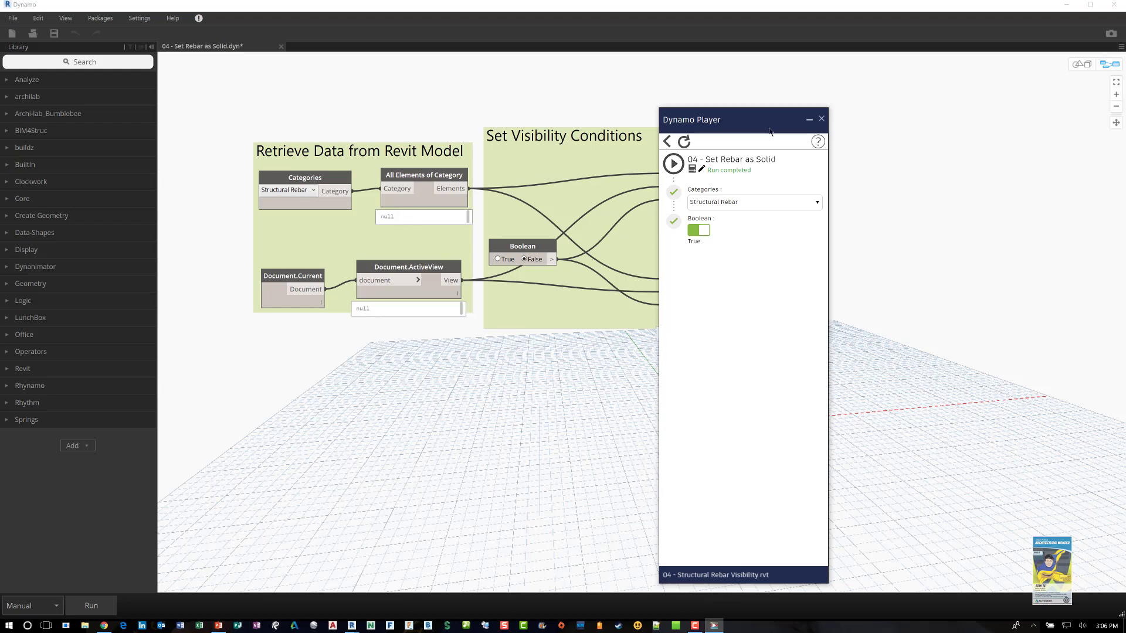
- Run the Set Rebar as Solid graph with its Boolean True, outputting six Rebar elements
left_click(822, 119)
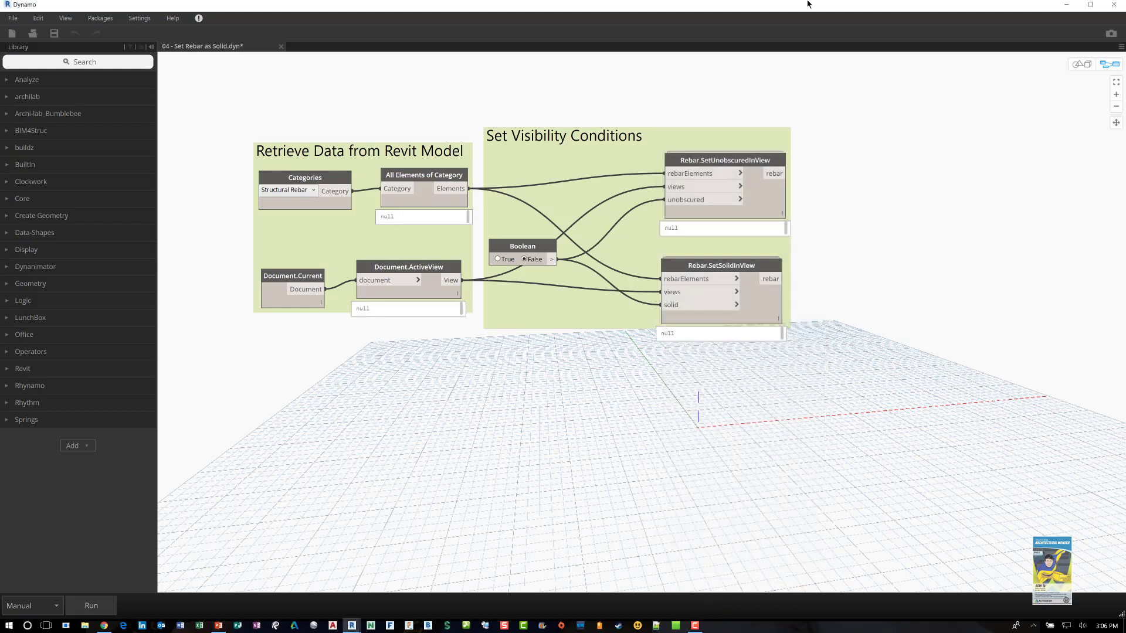
double_click(811, 11)
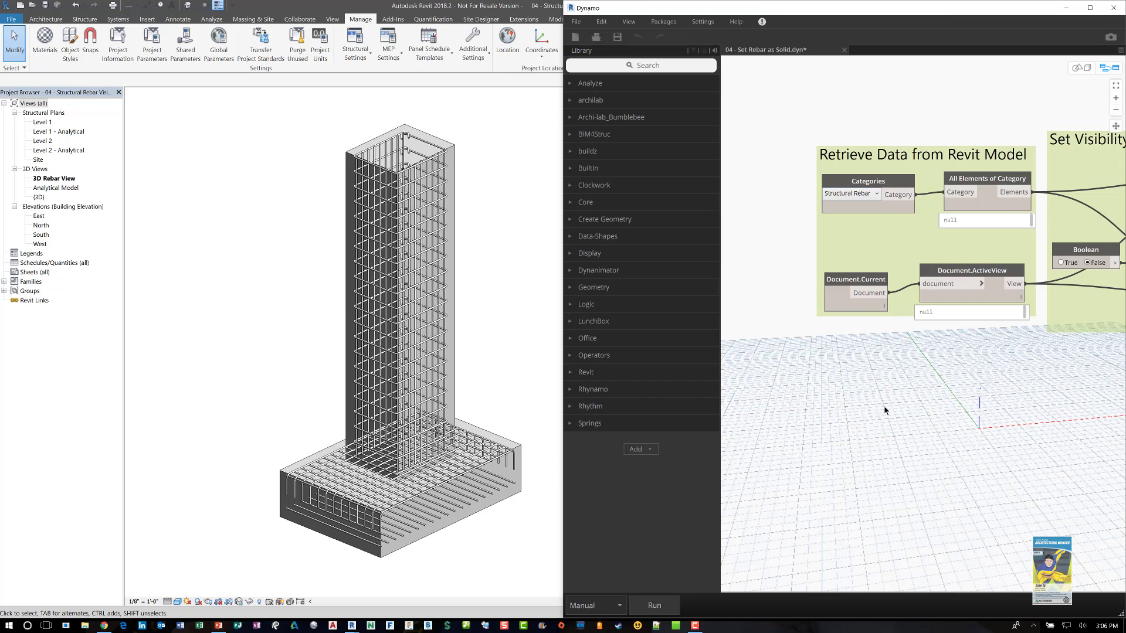
middle_click_drag(843, 402, 785, 407)
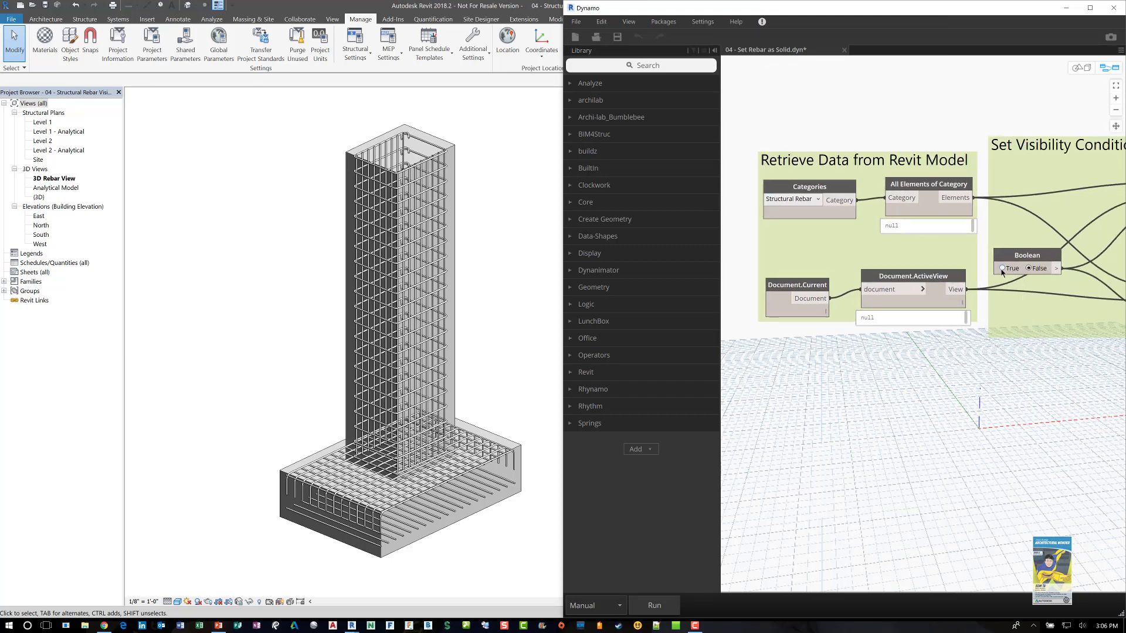
left_click(654, 605)
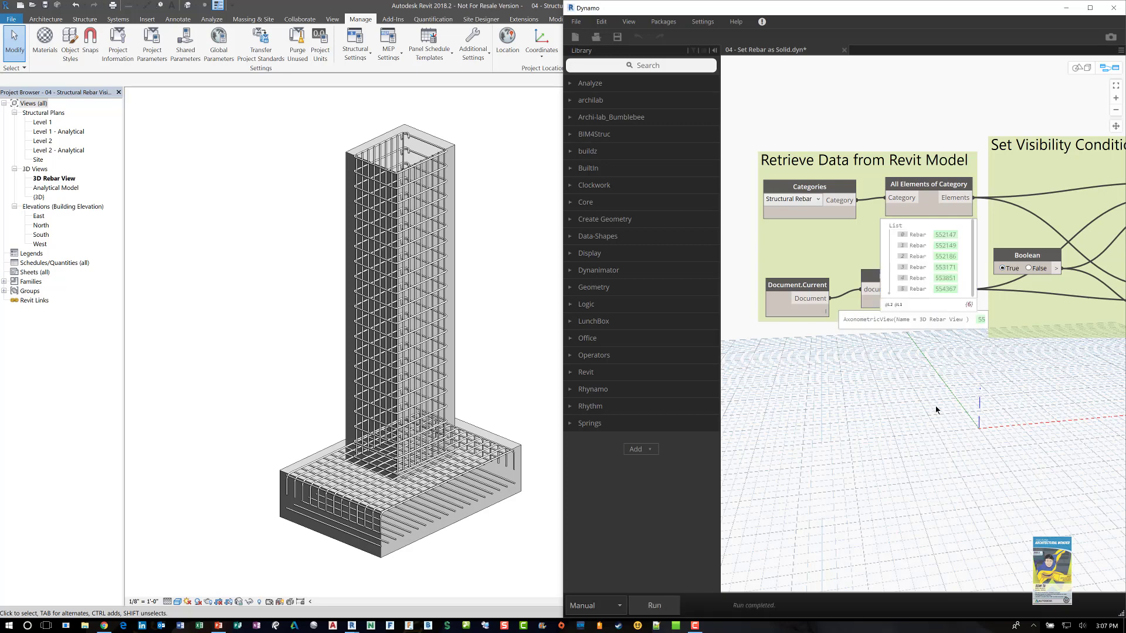
left_click(1089, 8)
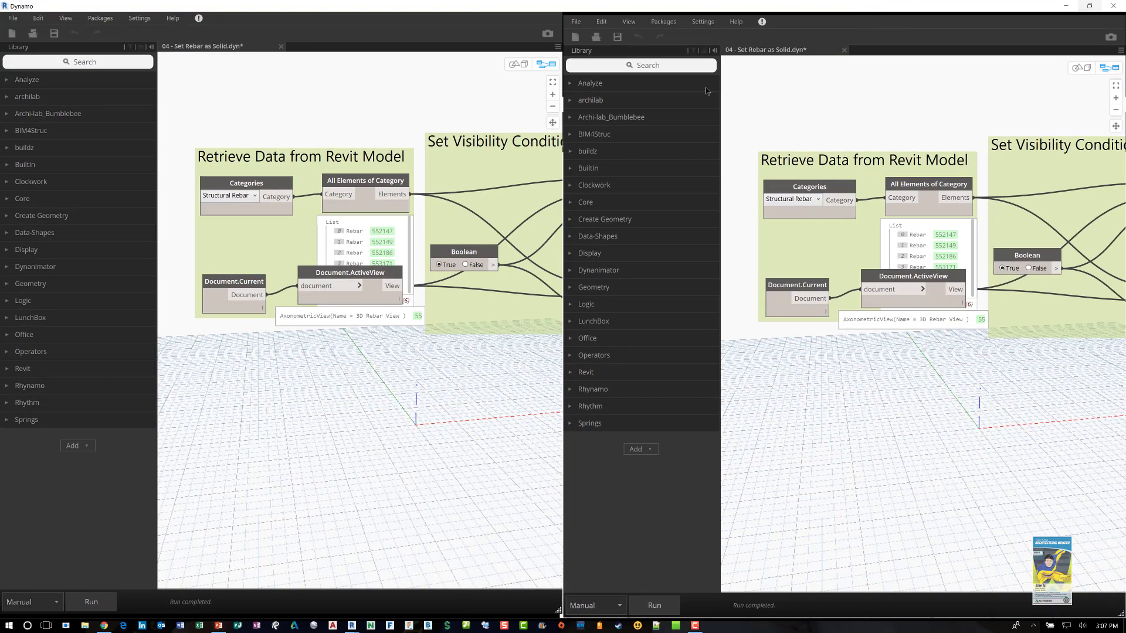
scroll(242, 262, "up", 2)
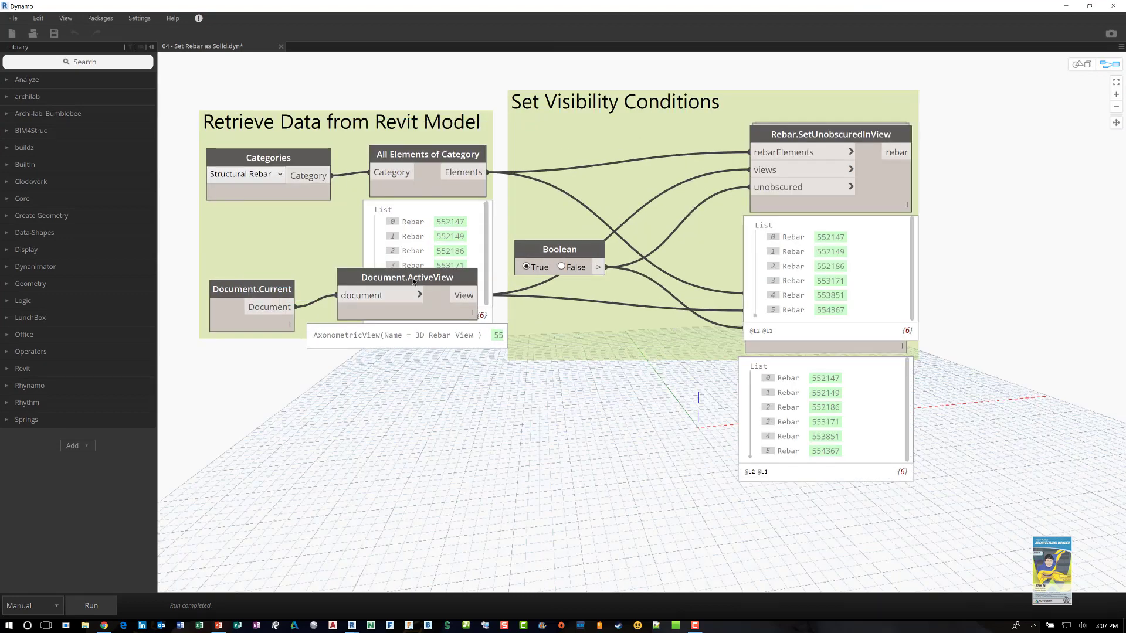
- Spread out the Document.ActiveView, Rebar.SetUnobscuredInView, Rebar.SetSolidInView and Boolean nodes so none overlap
left_click_drag(413, 281, 416, 376)
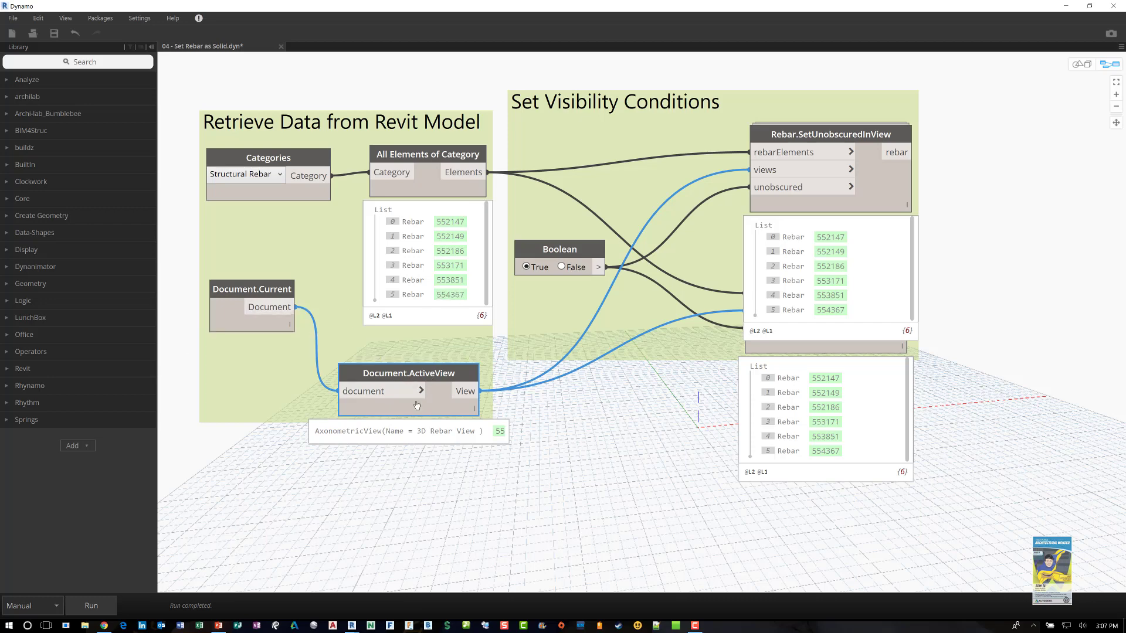
mouse_move(435, 444)
mouse_move(860, 142)
left_click_drag(834, 135, 833, 77)
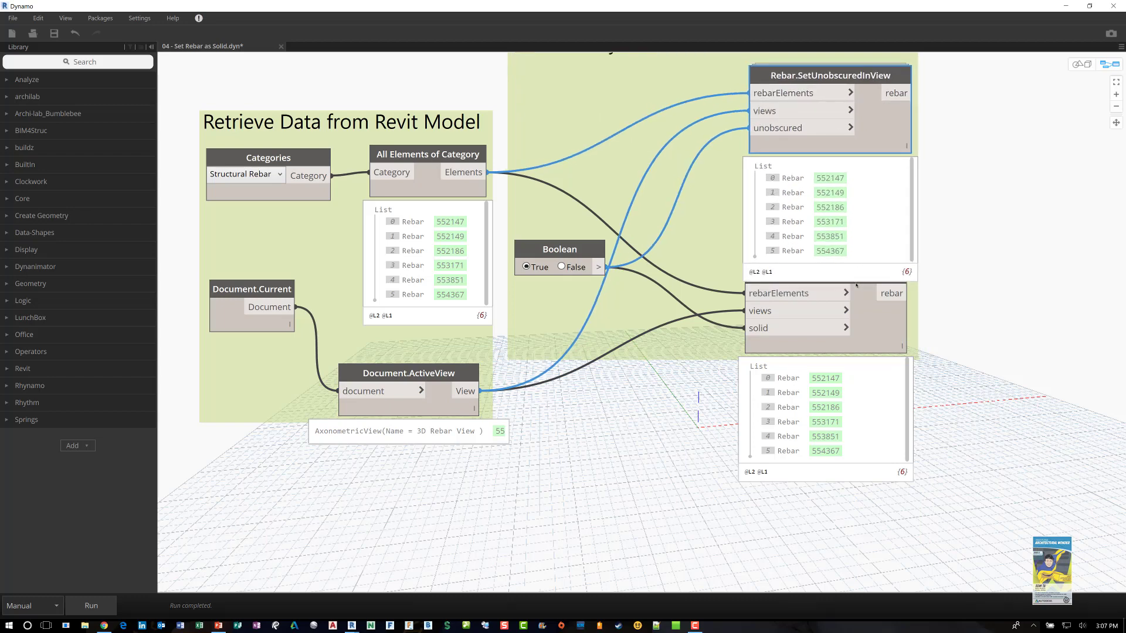
left_click_drag(857, 286, 863, 320)
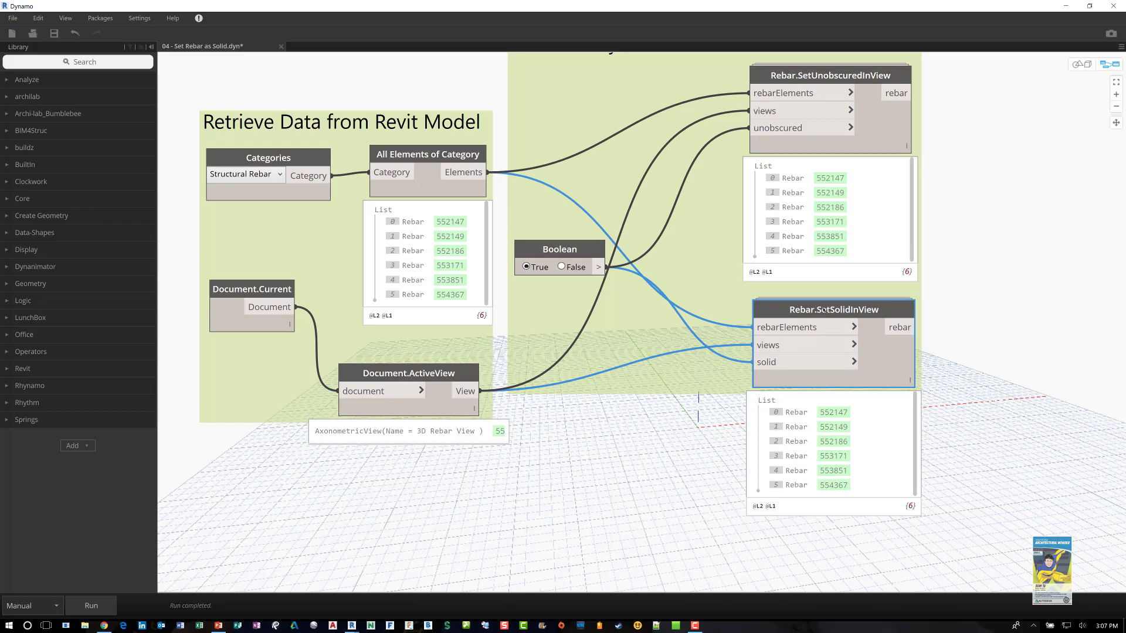
left_click_drag(824, 309, 820, 305)
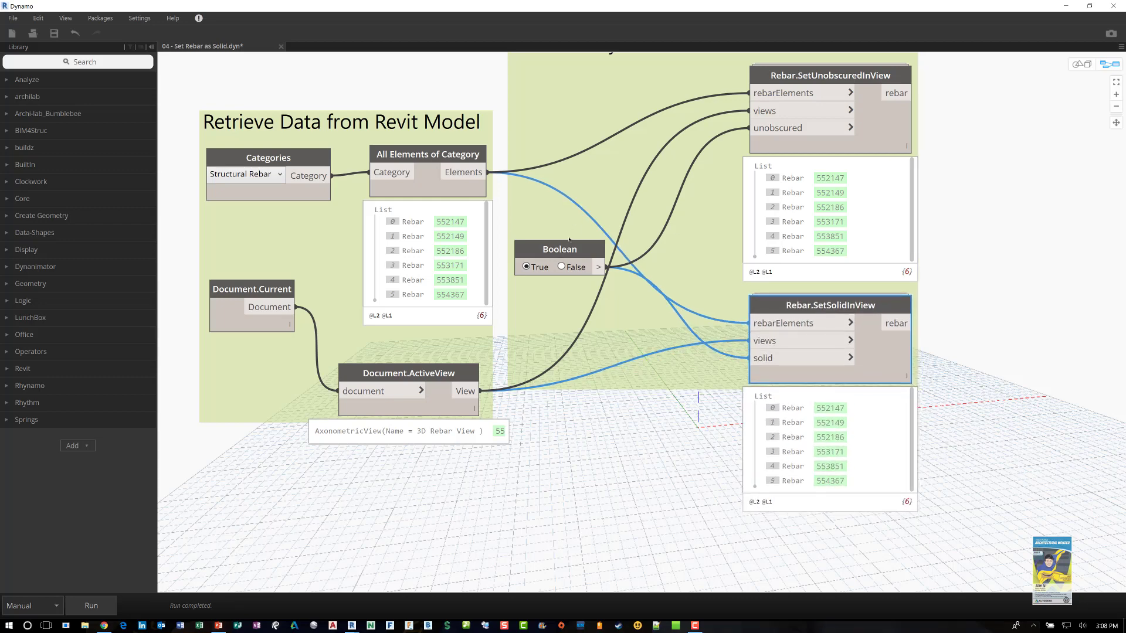
left_click_drag(560, 257, 568, 242)
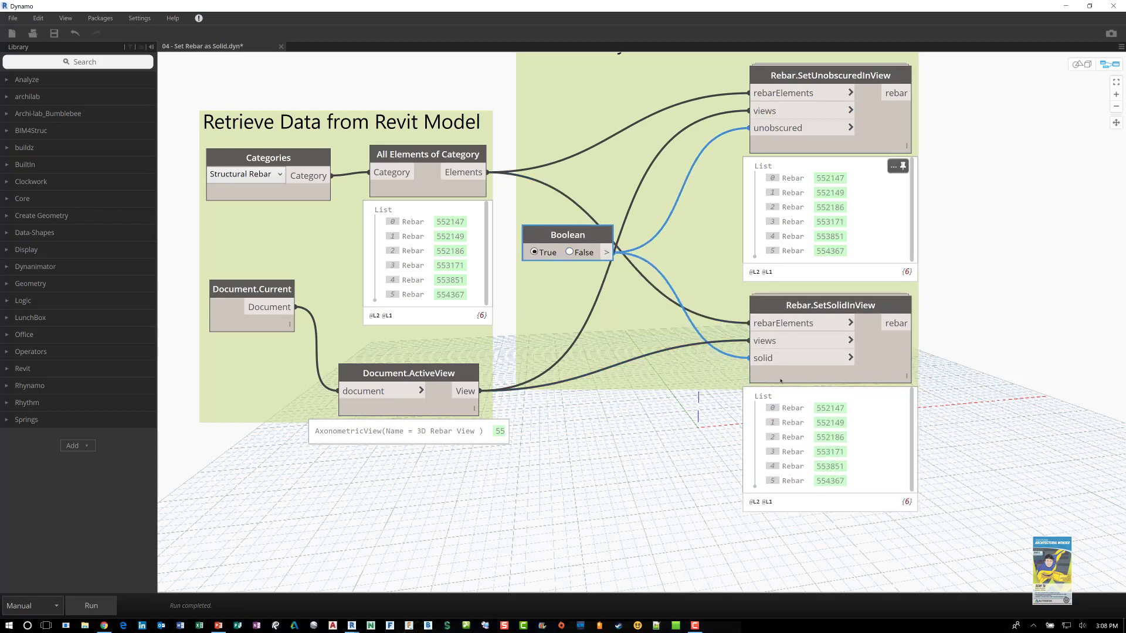
- Minimize Dynamo and center the 3D Rebar View on the solid column and footing bars
left_click(1066, 6)
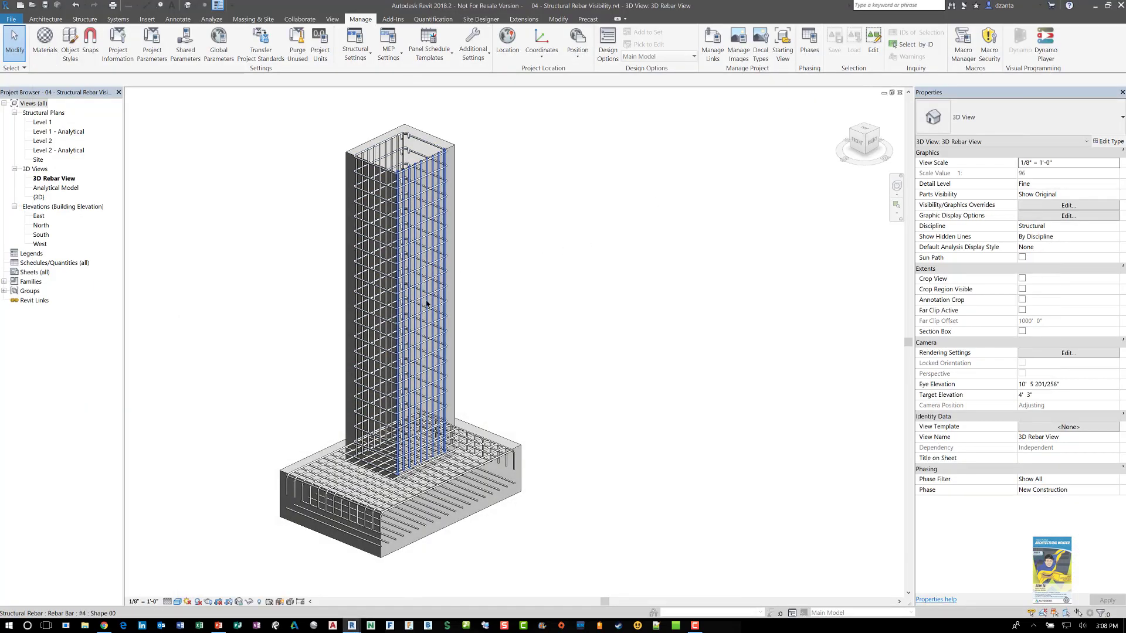
middle_click_drag(591, 340, 666, 328)
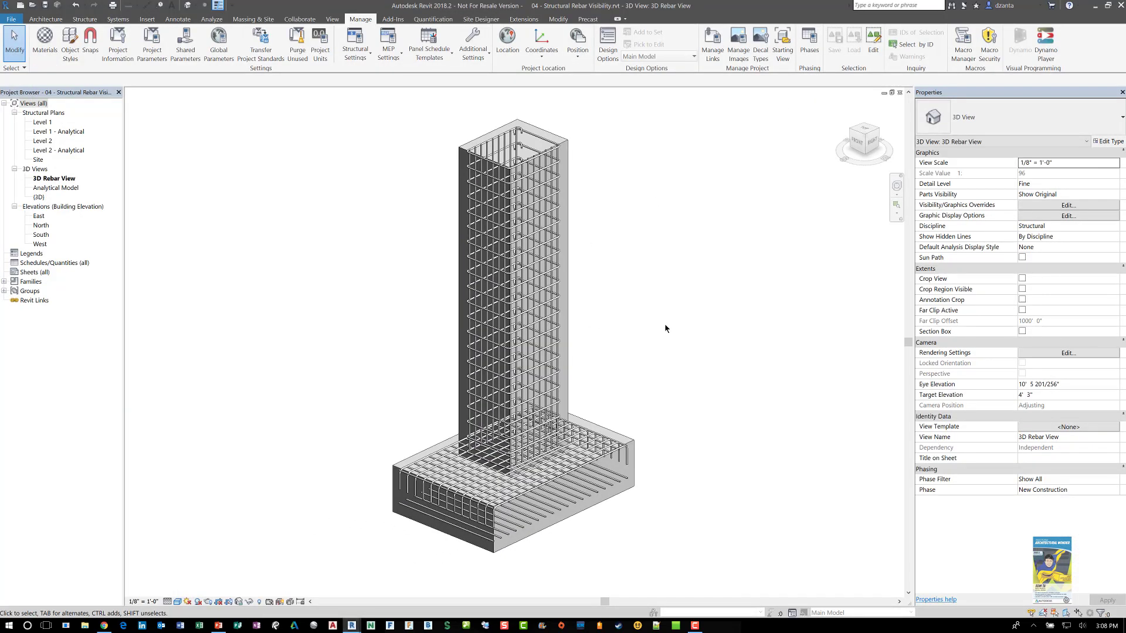